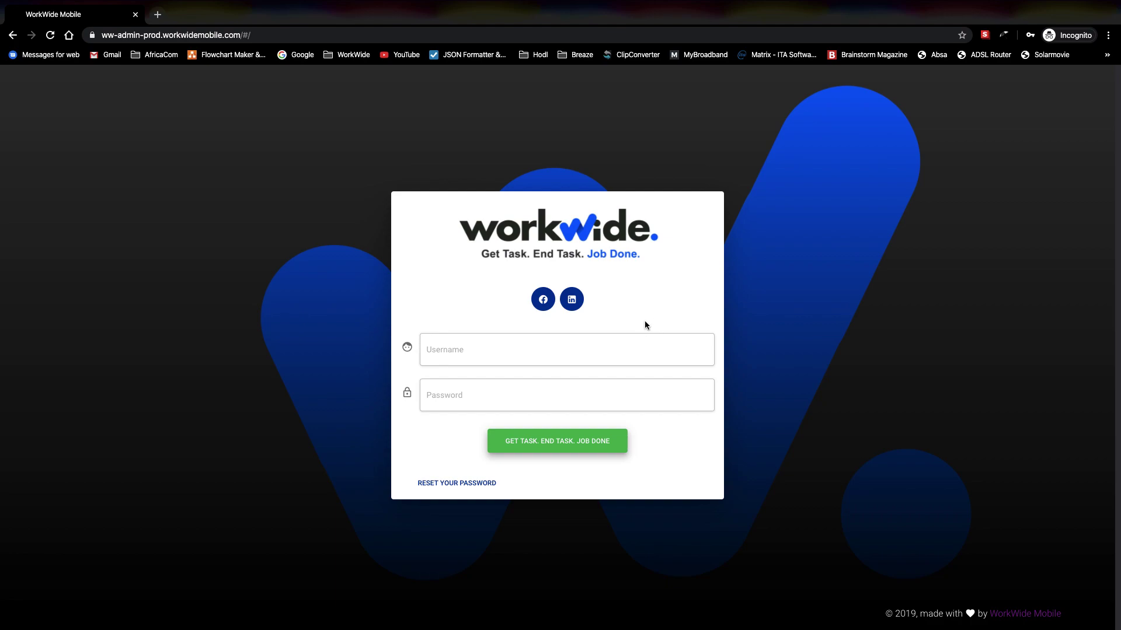
Step: Fill in the admin username and the account password on the sign-in form
key(Tab)
key(Tab)
key(Tab)
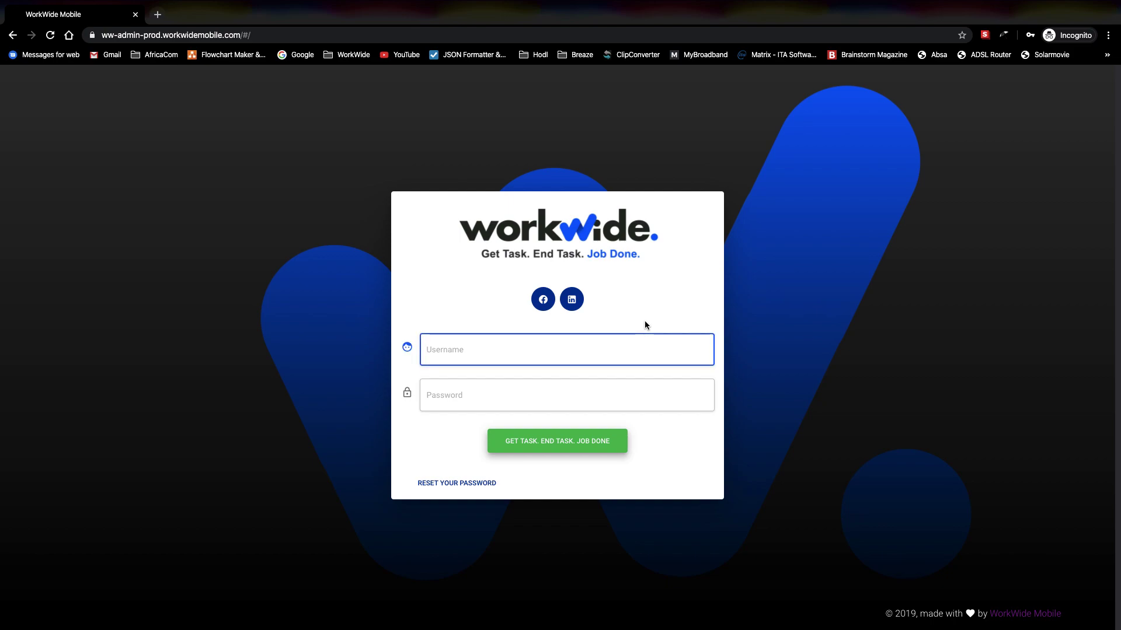
text(admin@organization)
key(Tab)
text(••)
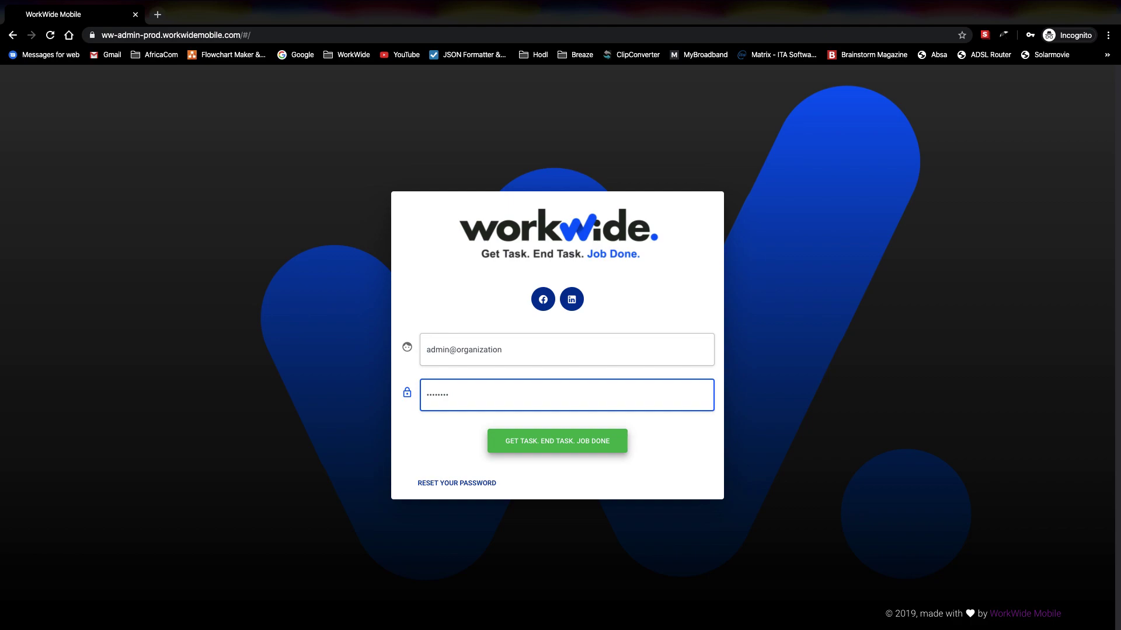
Step: Sign in and review the dashboard showing 6 tasks, 6 completed and 1 user
click(564, 445)
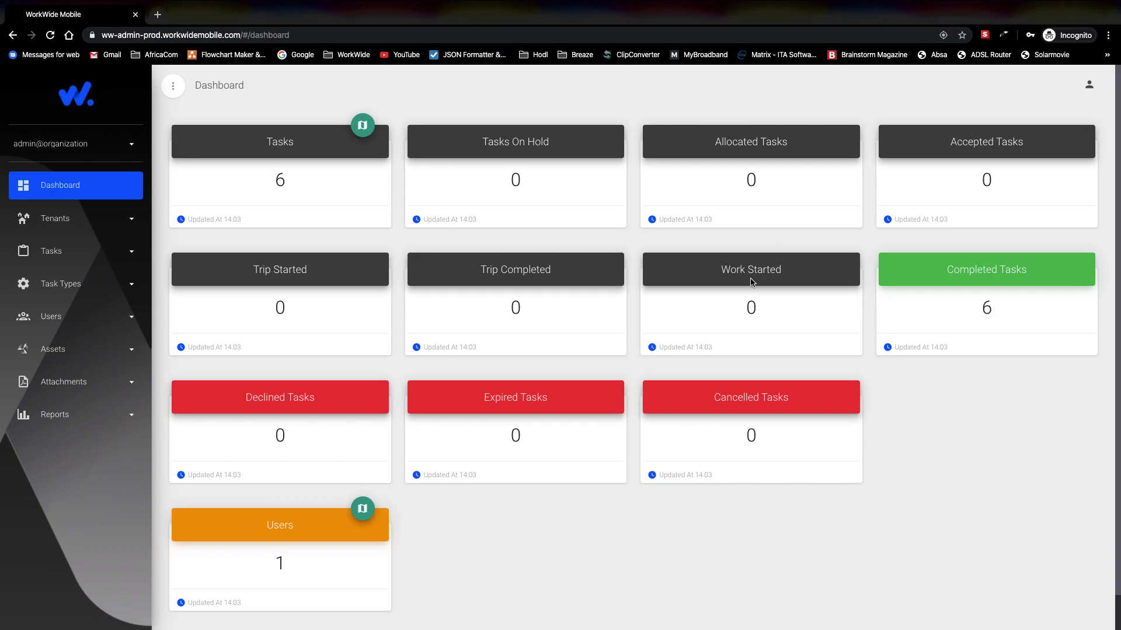
scroll(476, 365, down, 1)
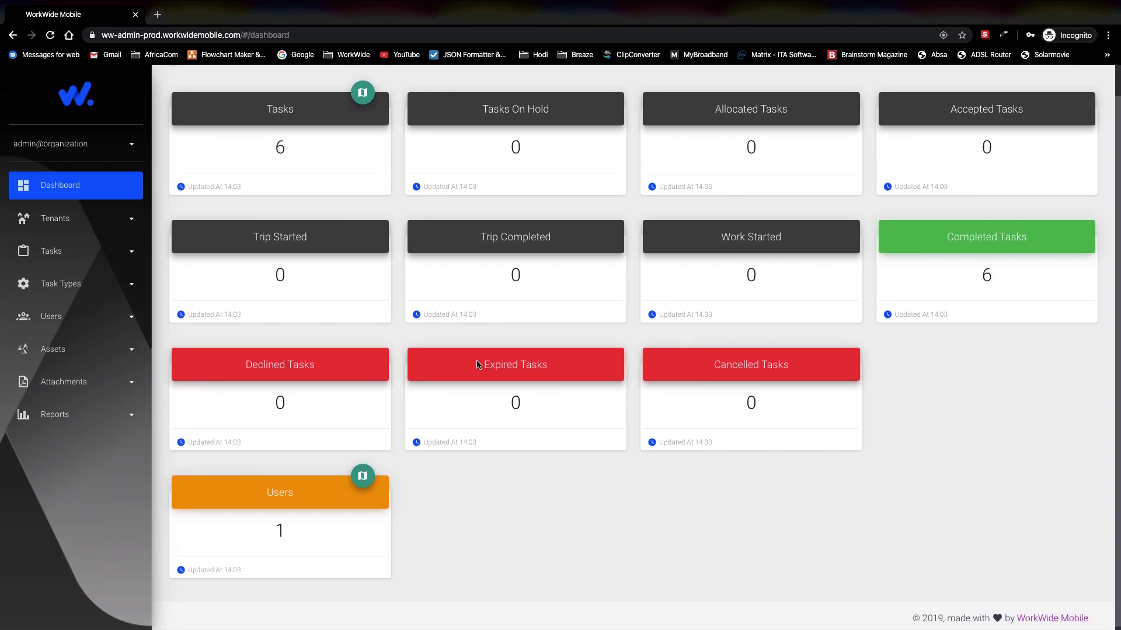
scroll(475, 365, up, 1)
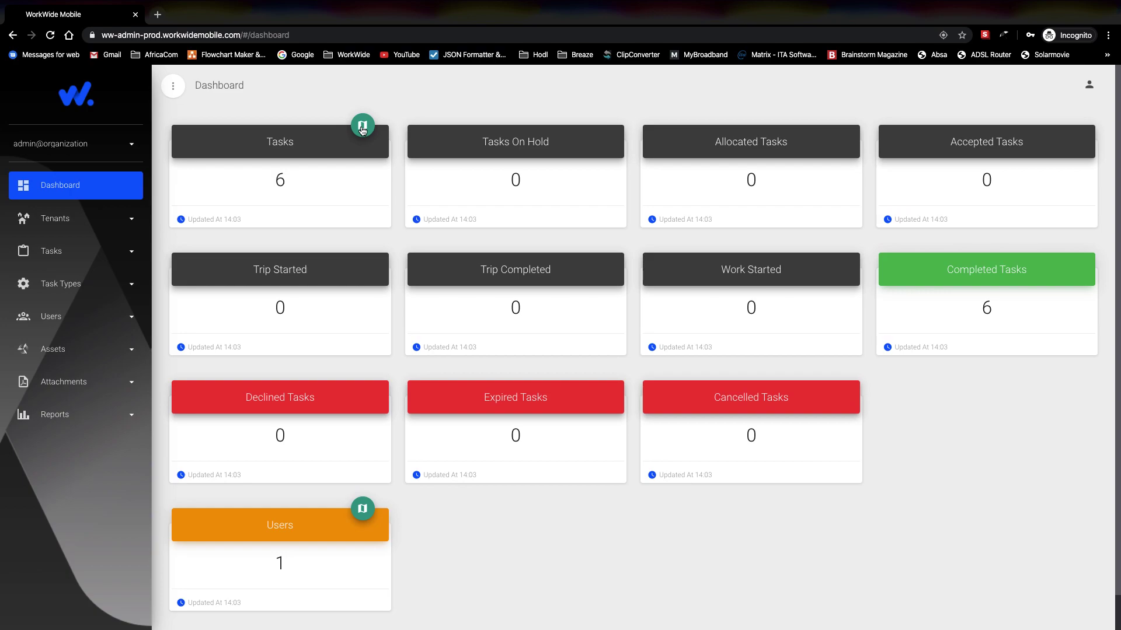
click(362, 129)
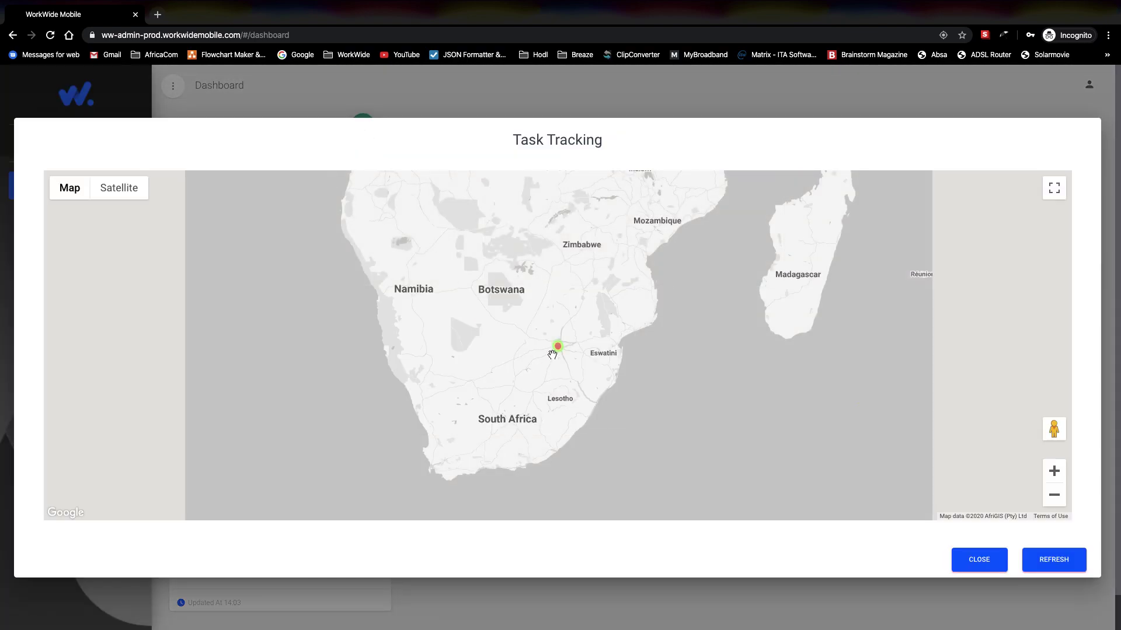
scroll(555, 351, up, 2)
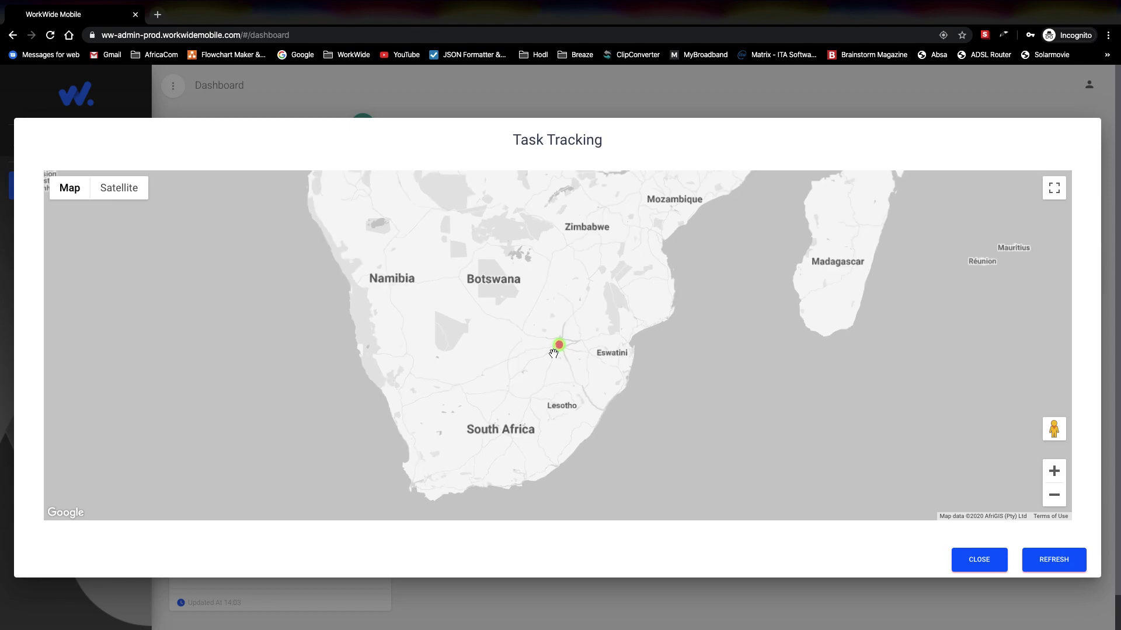
scroll(564, 339, up, 2)
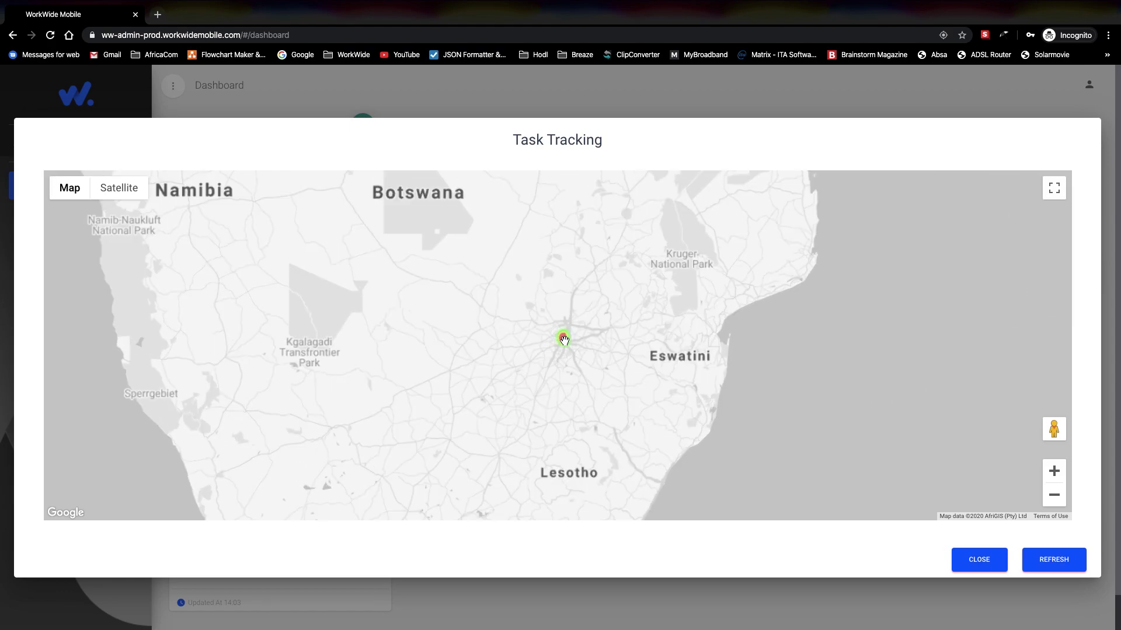
scroll(564, 334, up, 2)
scroll(564, 334, up, 2)
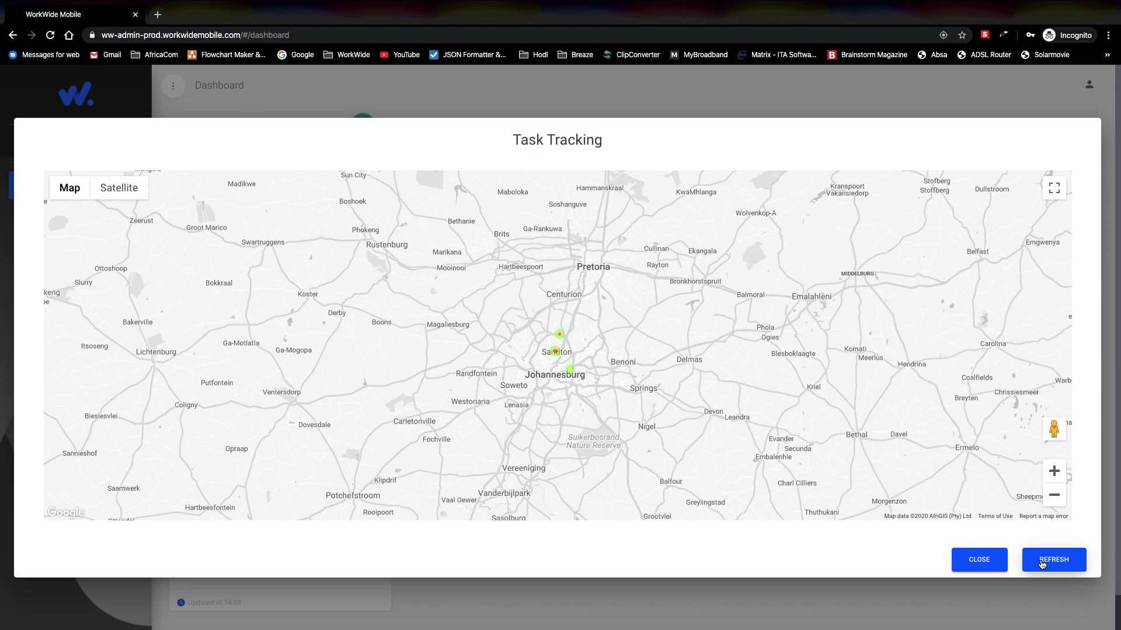
click(993, 563)
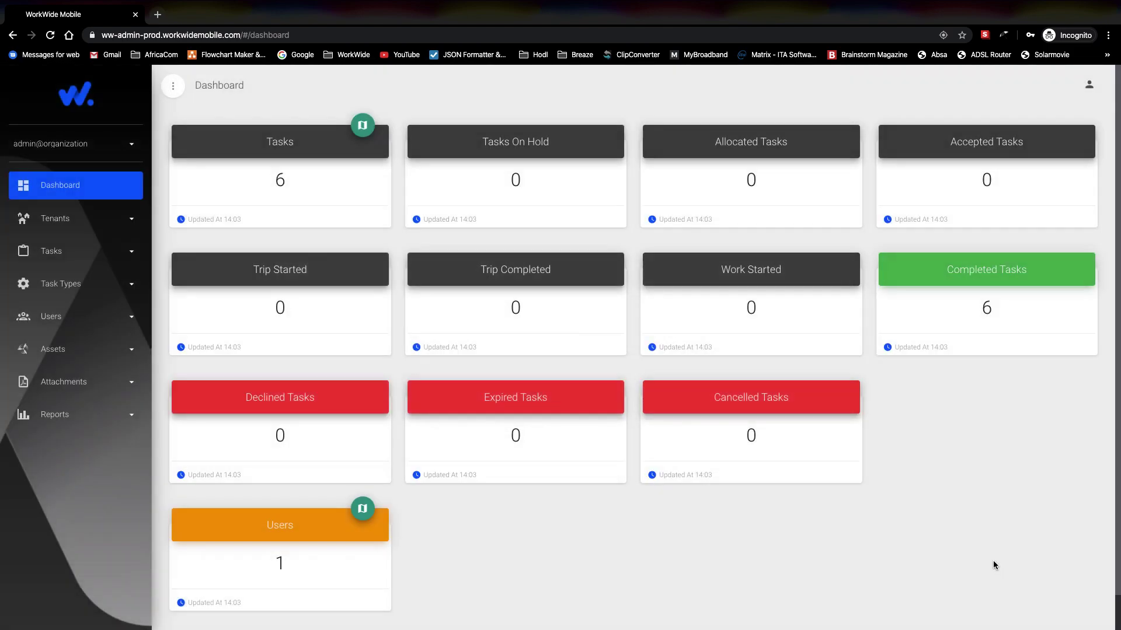
Step: Expand and collapse Tenants, then expand Tasks to reveal View Tasks and Create Tasks
scroll(544, 269, down, 1)
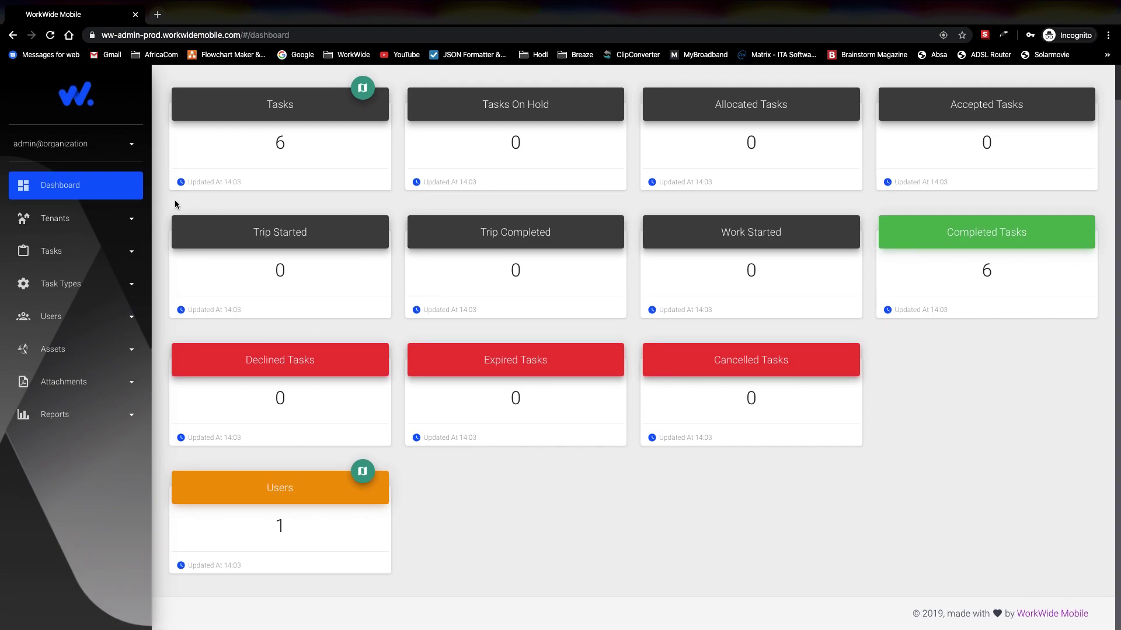
click(131, 221)
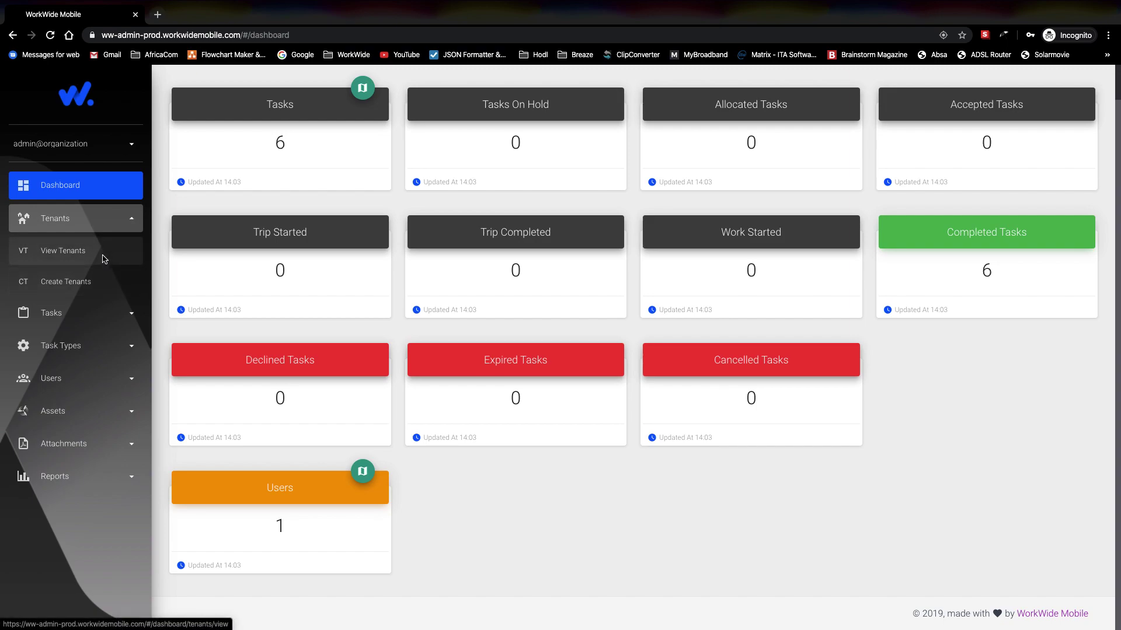
click(131, 221)
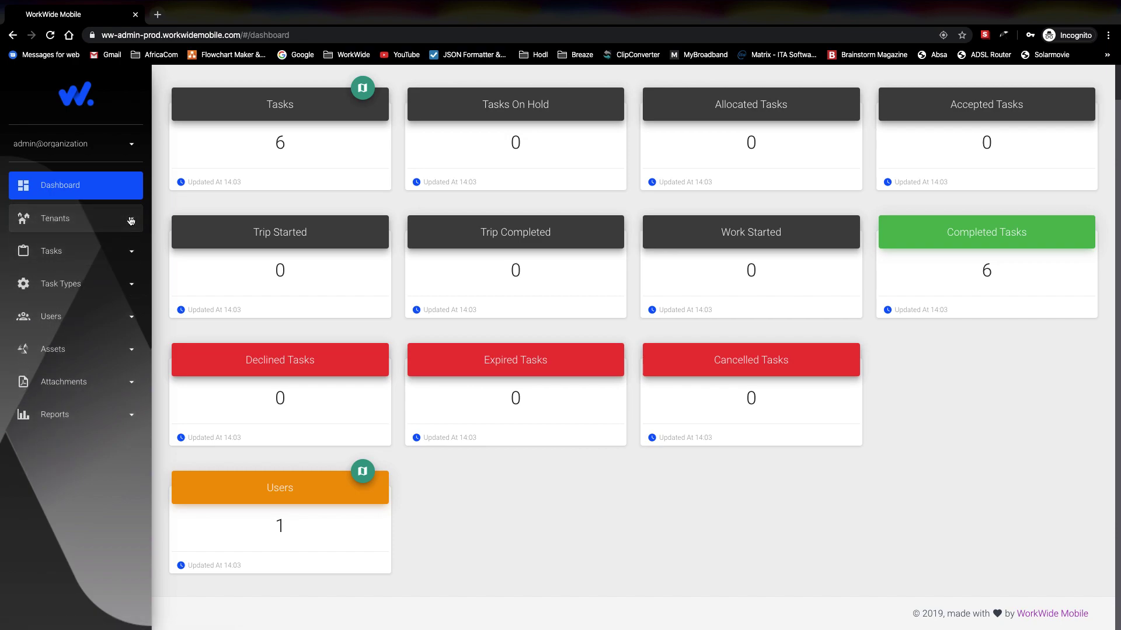
click(130, 251)
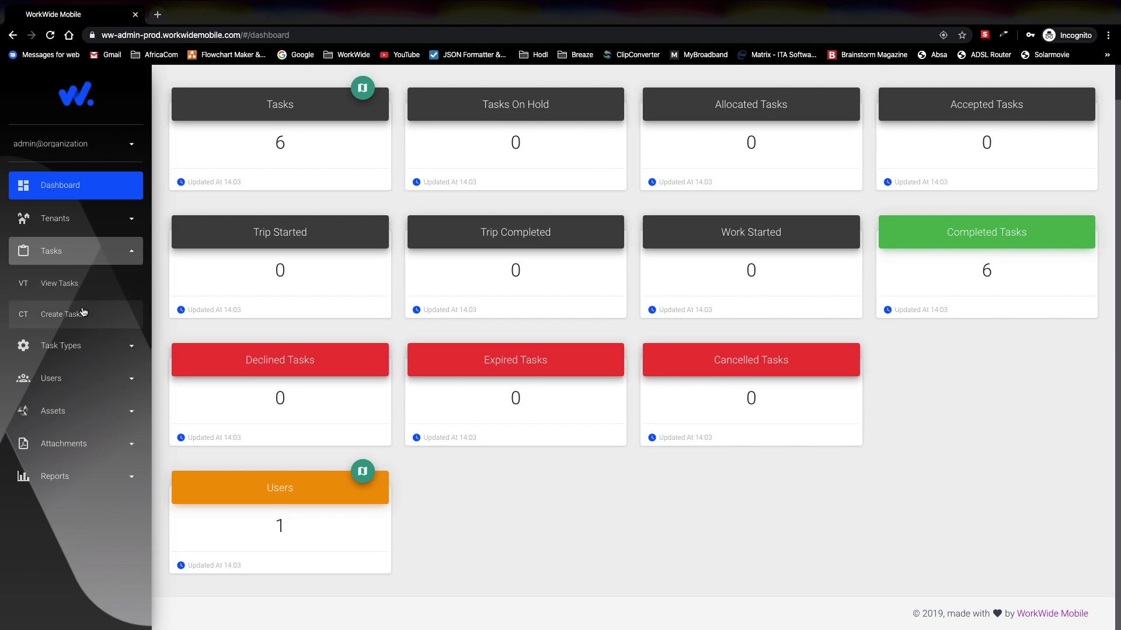
Step: Open View Tasks to list the seven tasks, newest Daily Check-in first
click(89, 290)
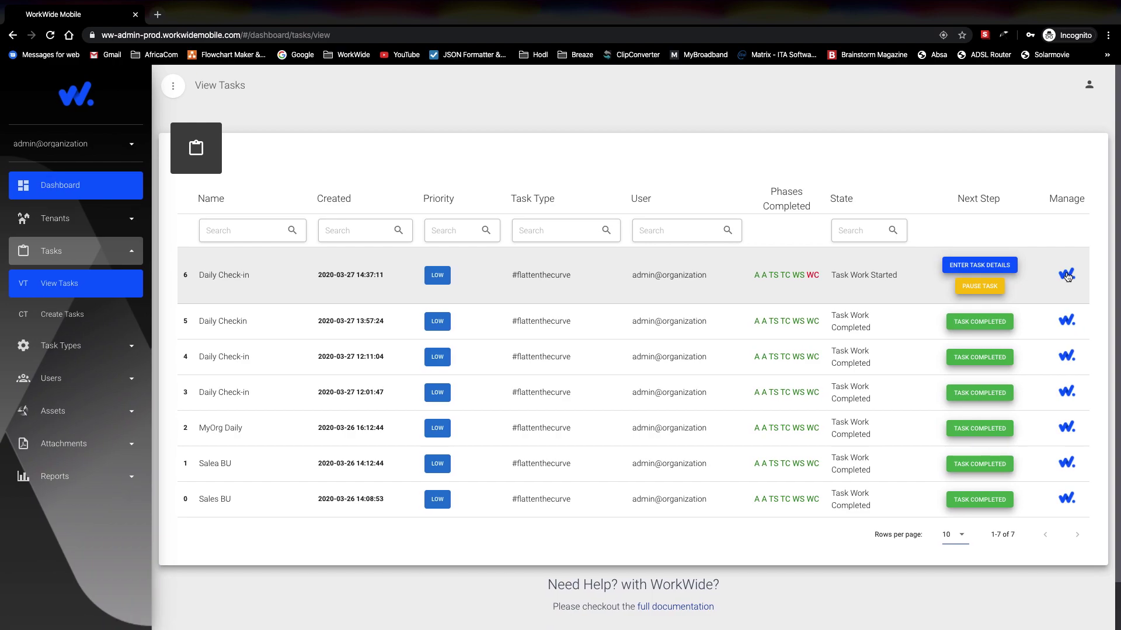
Step: Open the newest Daily Check-in task and review its route map, timeline and collected data
click(1065, 272)
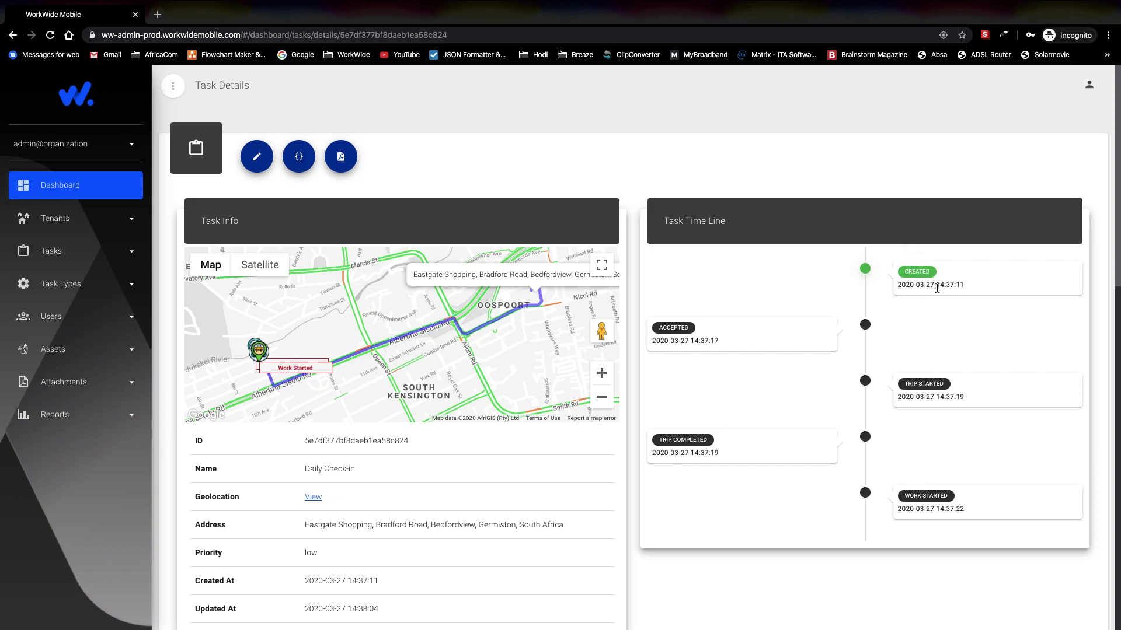
scroll(834, 344, down, 1)
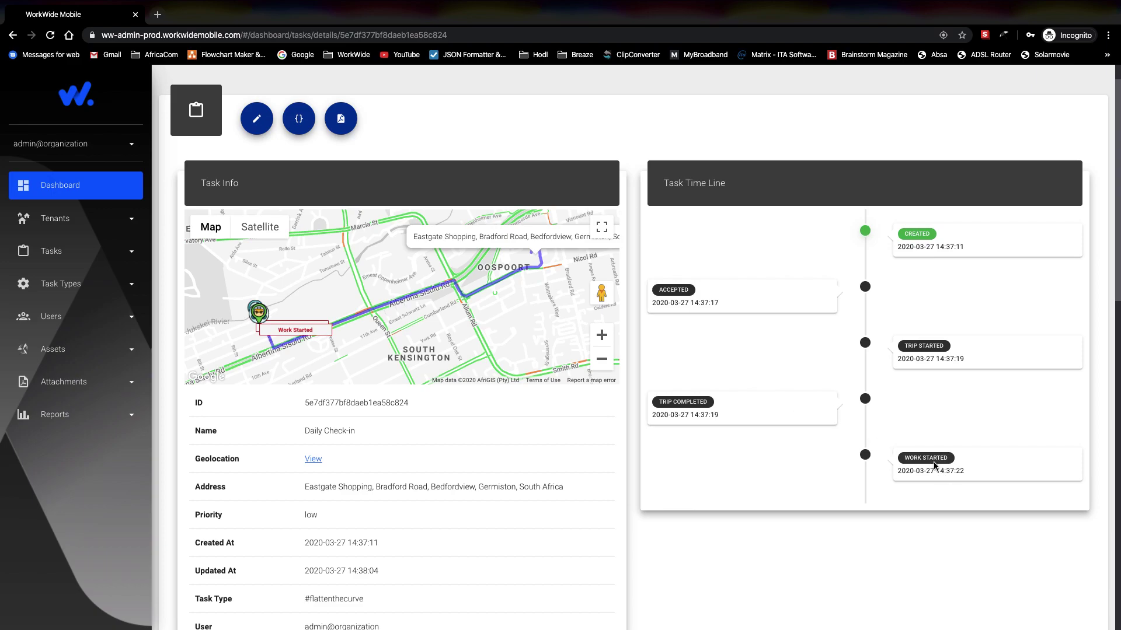
scroll(623, 459, down, 2)
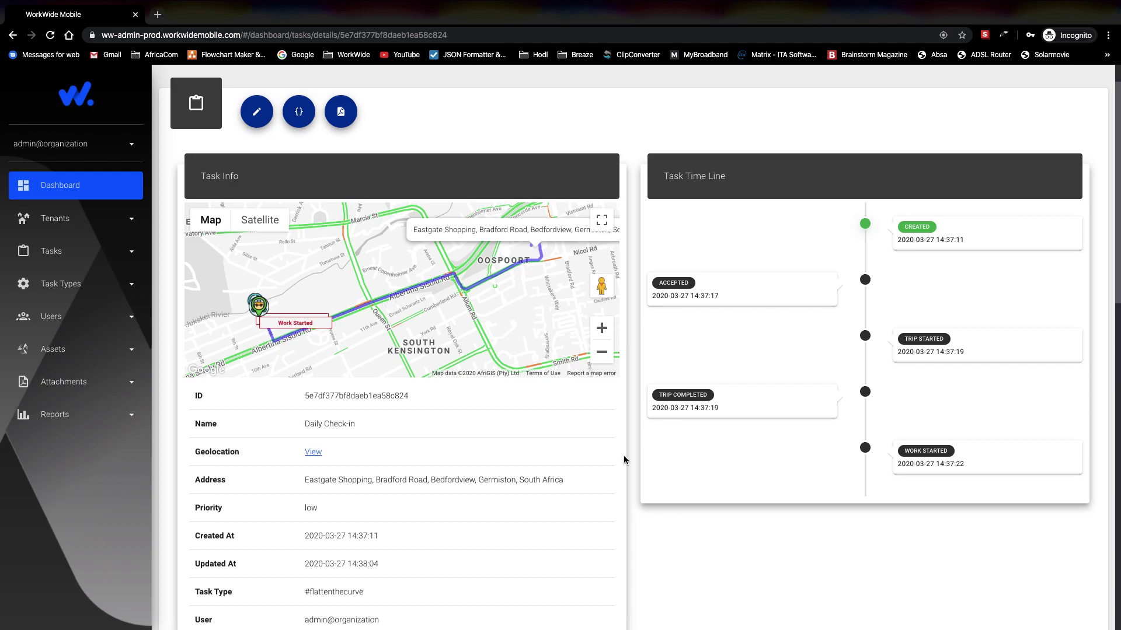
scroll(624, 455, down, 2)
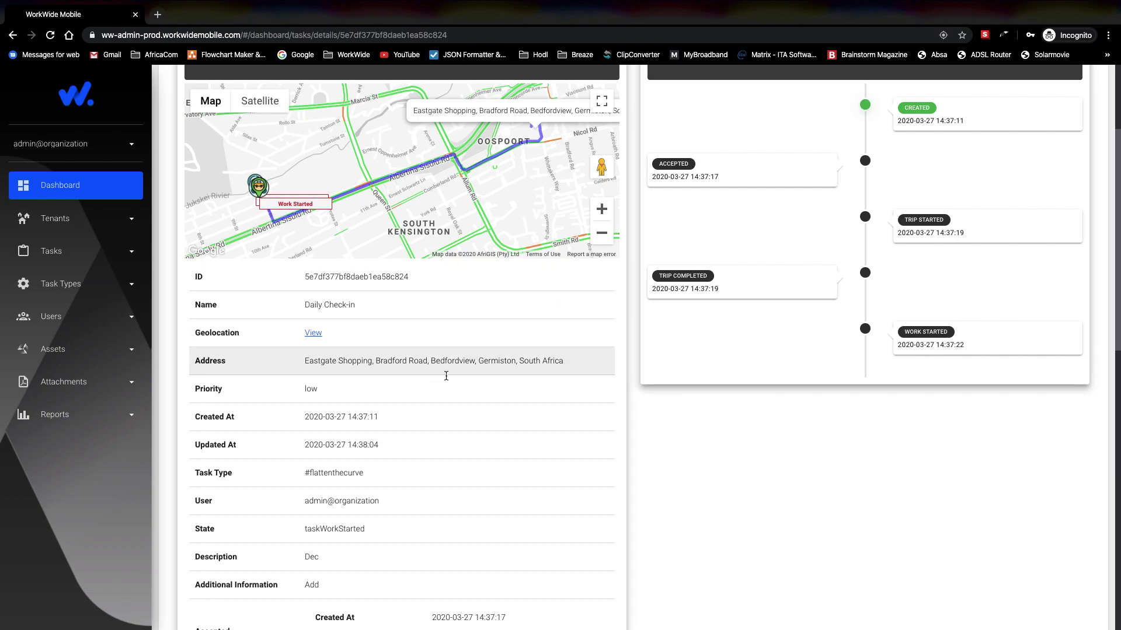
scroll(469, 400, down, 5)
scroll(469, 400, down, 3)
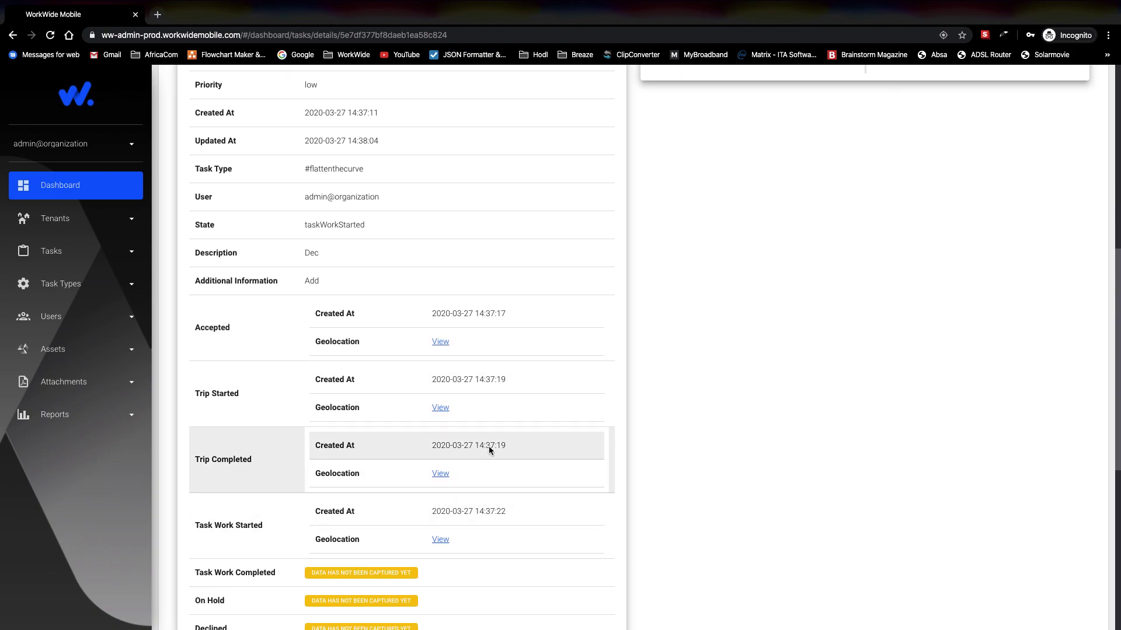
click(441, 343)
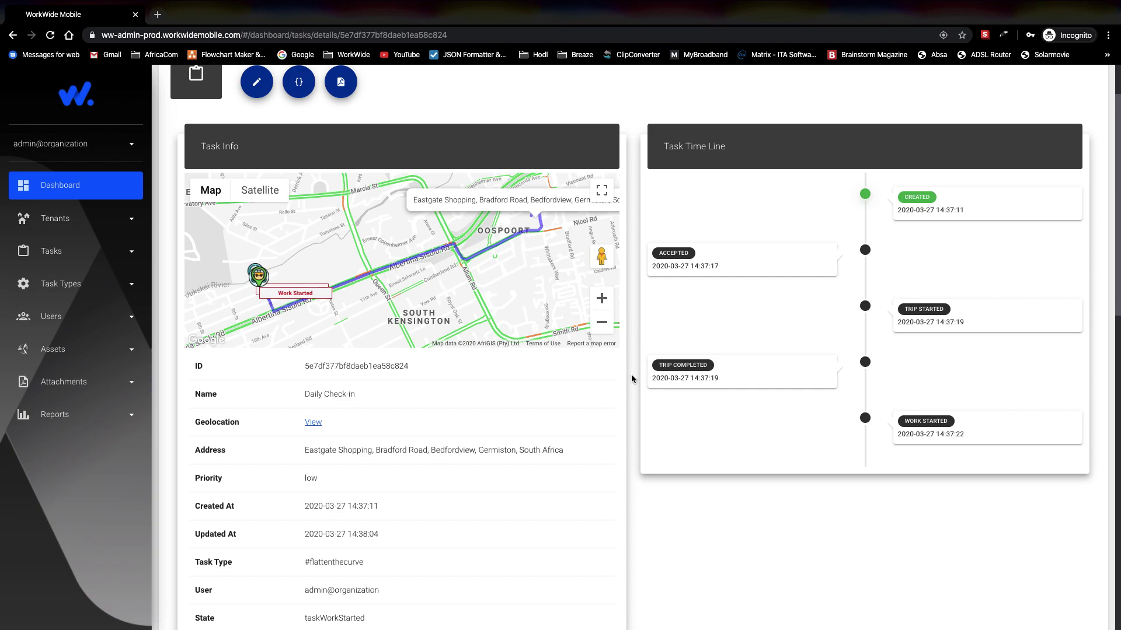
scroll(632, 376, down, 10)
scroll(632, 379, down, 1)
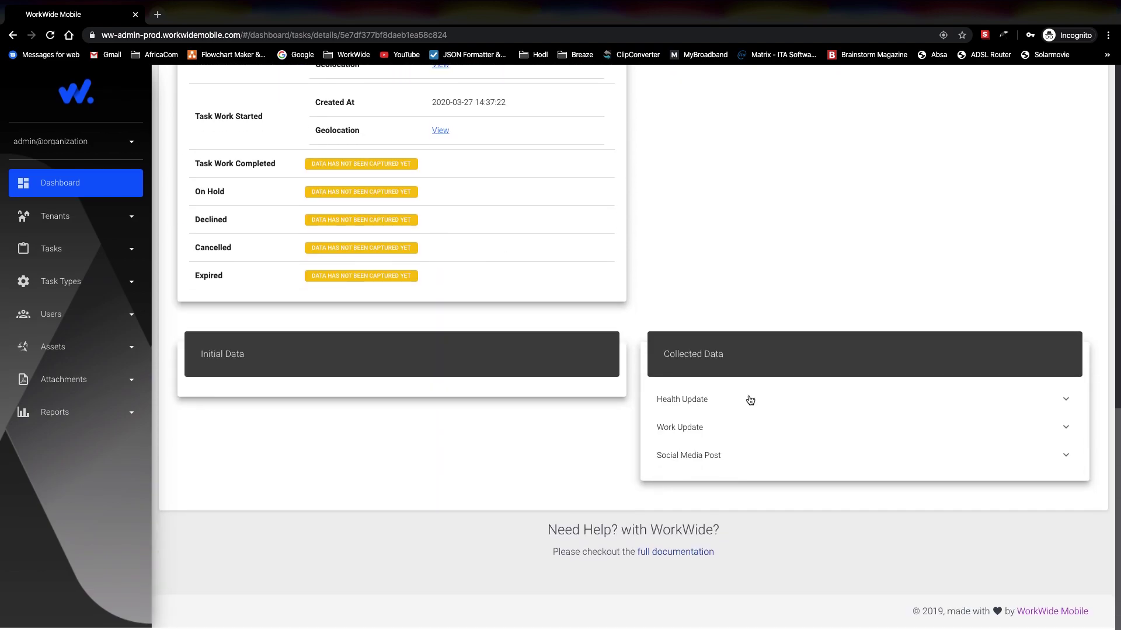
click(858, 399)
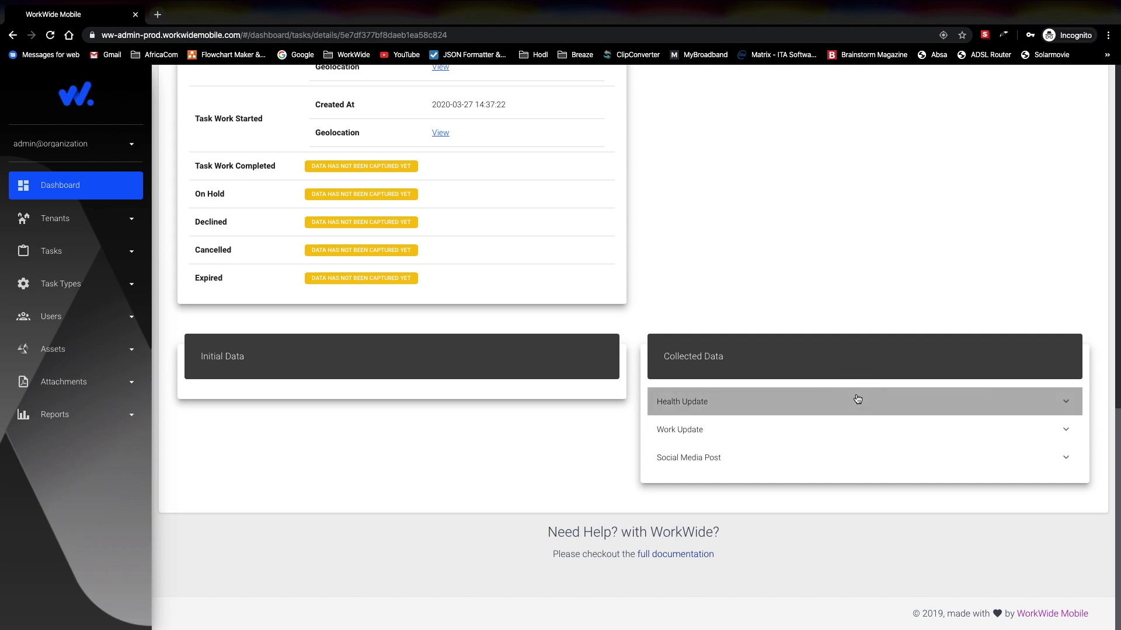
scroll(845, 430, down, 8)
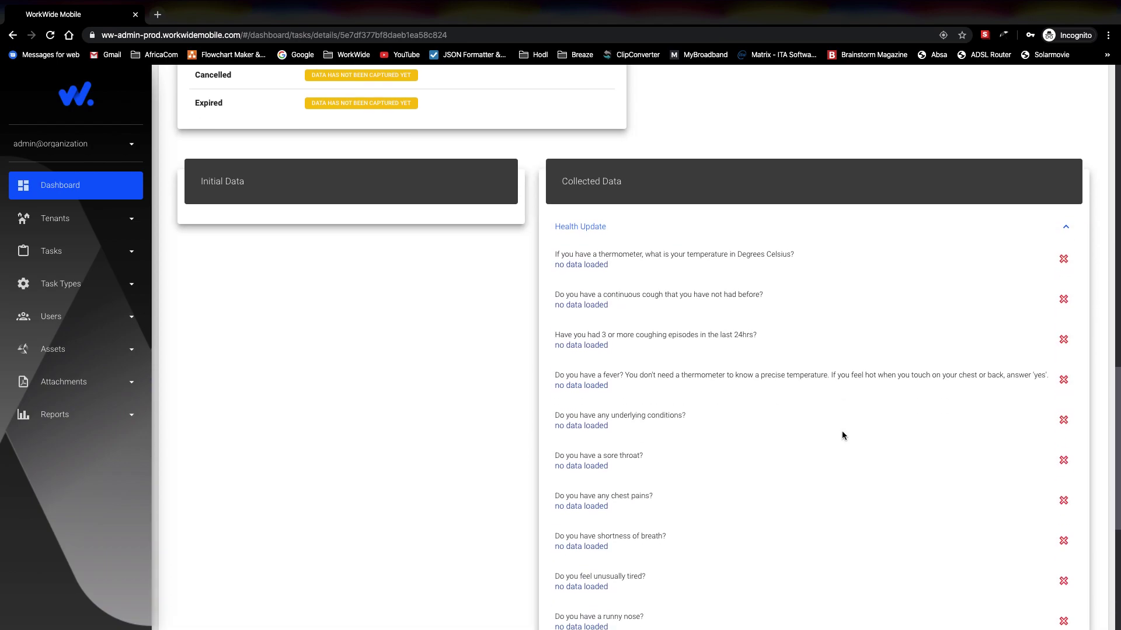
scroll(841, 434, up, 8)
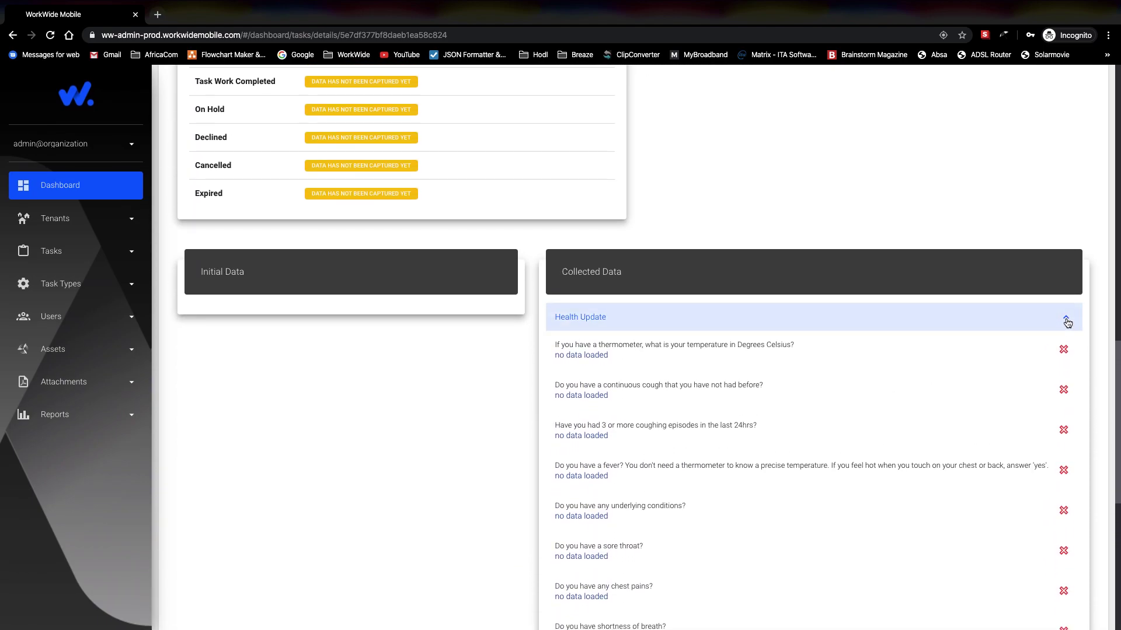
click(1066, 320)
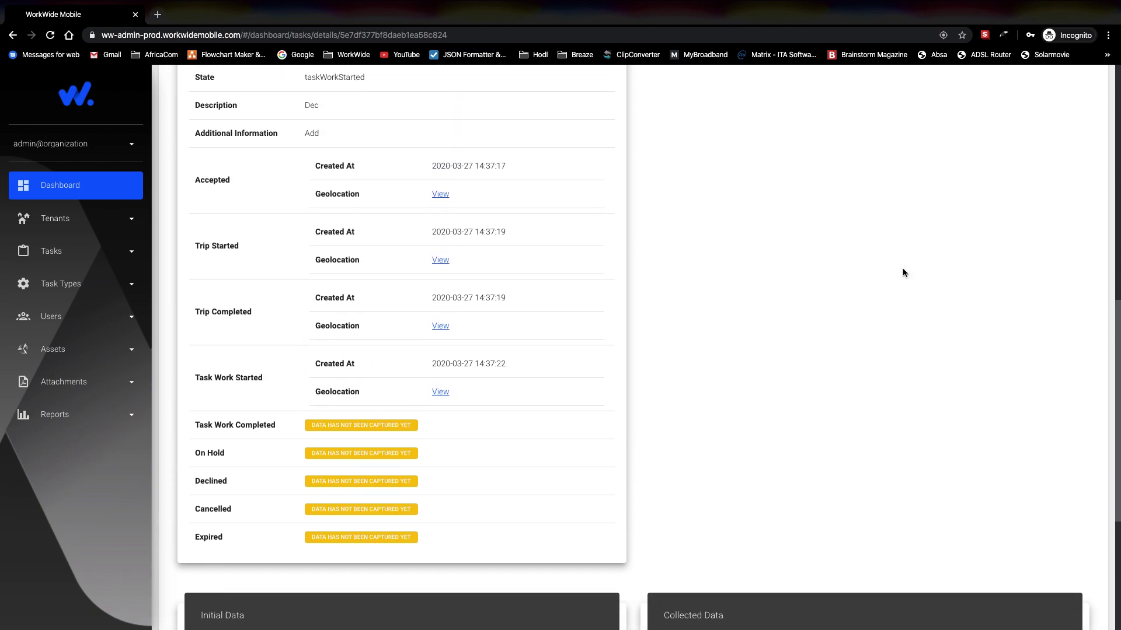
scroll(903, 273, down, 5)
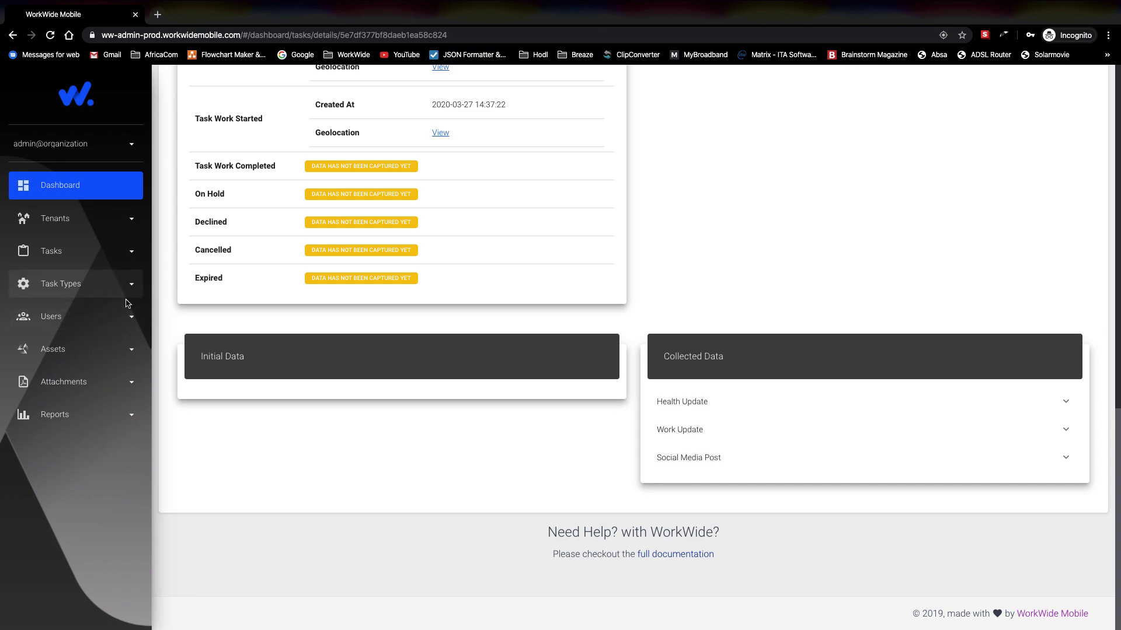
Step: Confirm View Users lists only the admin, then bring up the Create Users form
click(127, 317)
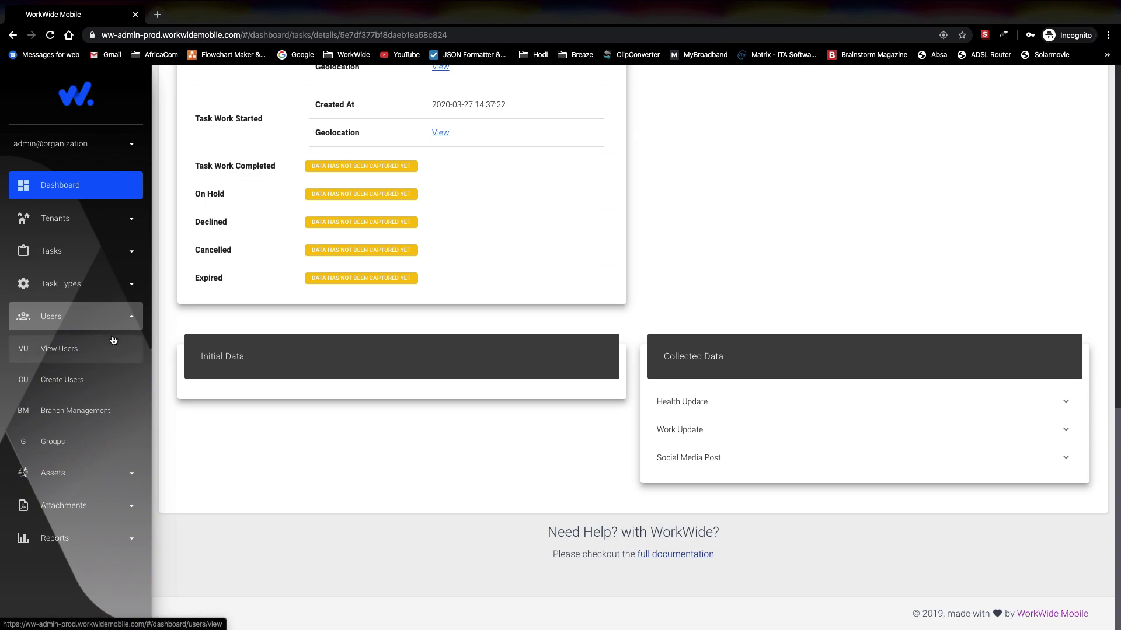
click(81, 354)
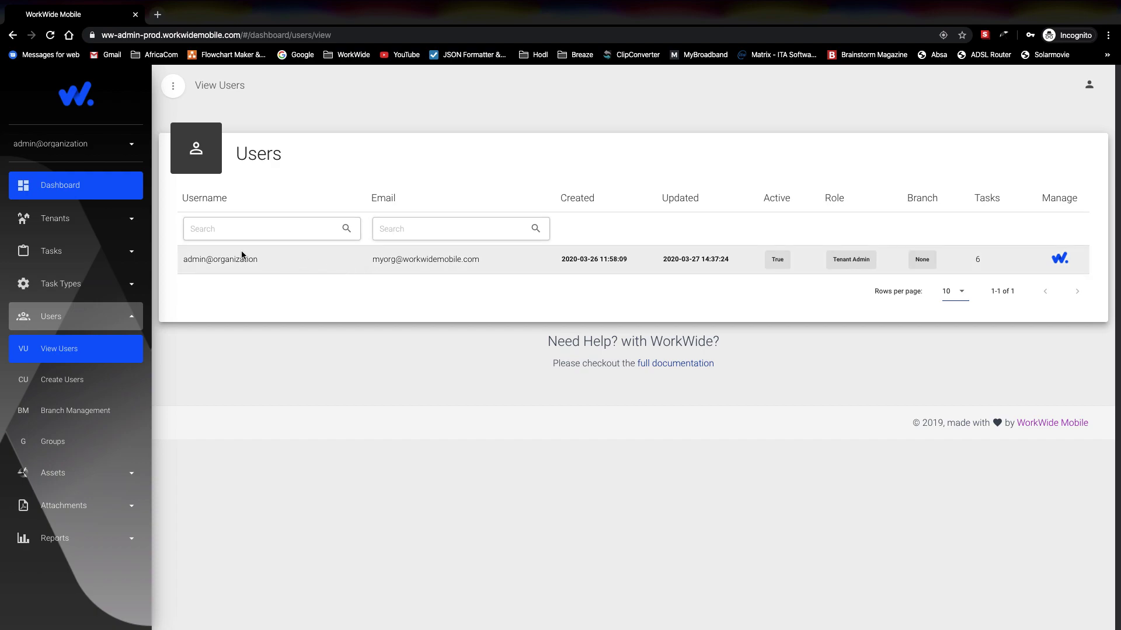
click(51, 379)
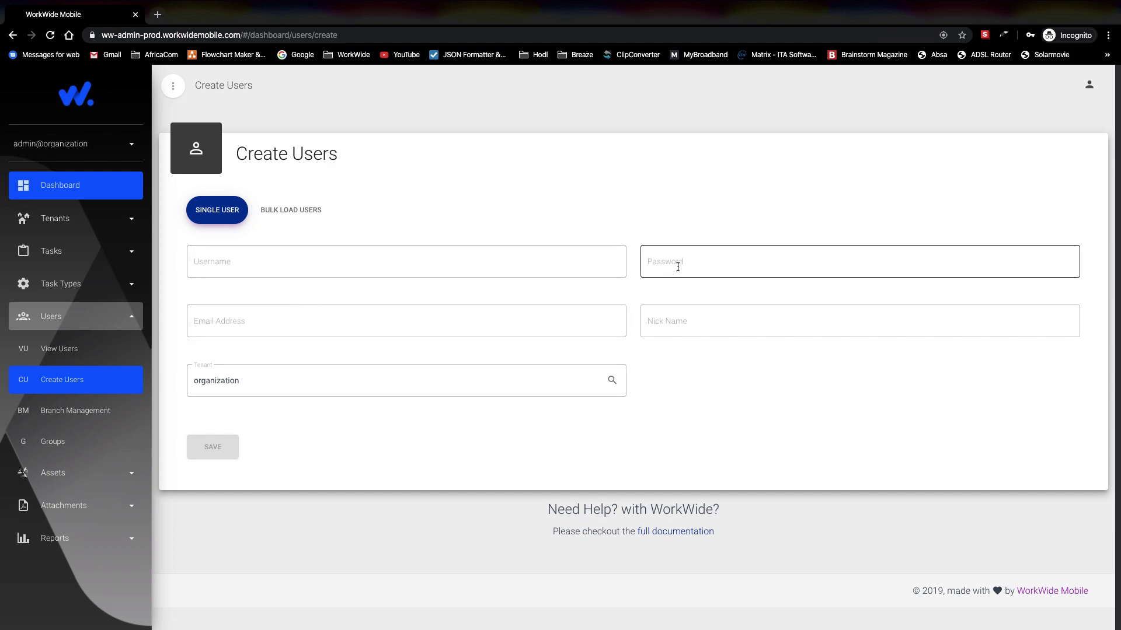
Step: Switch to Bulk Load Users and browse for a file in the Covid-19 folder
click(294, 213)
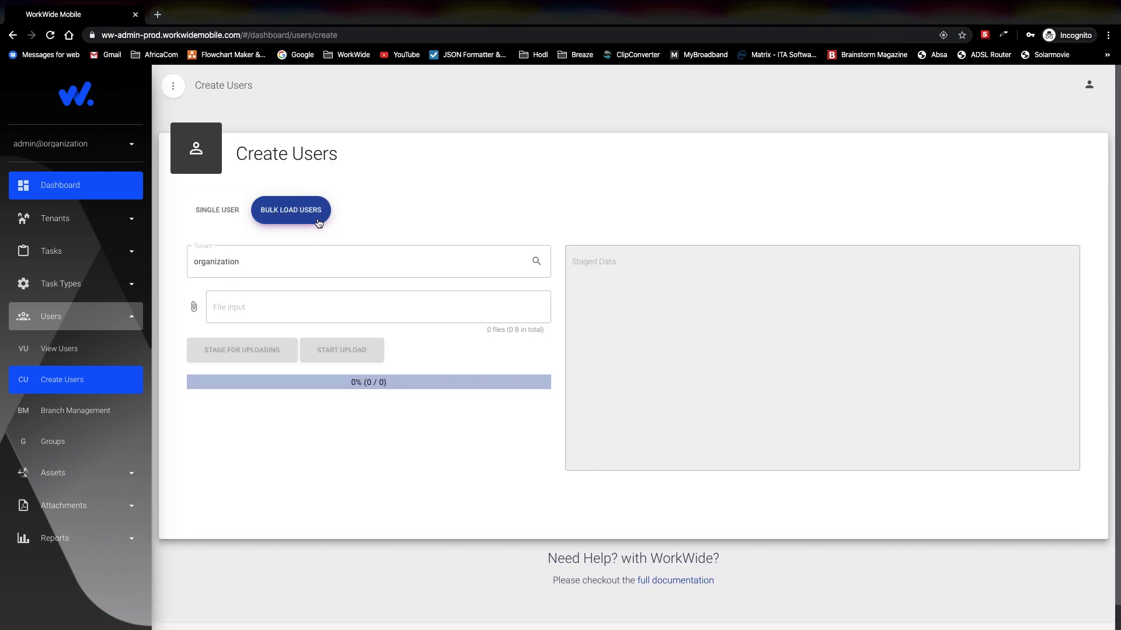
click(243, 308)
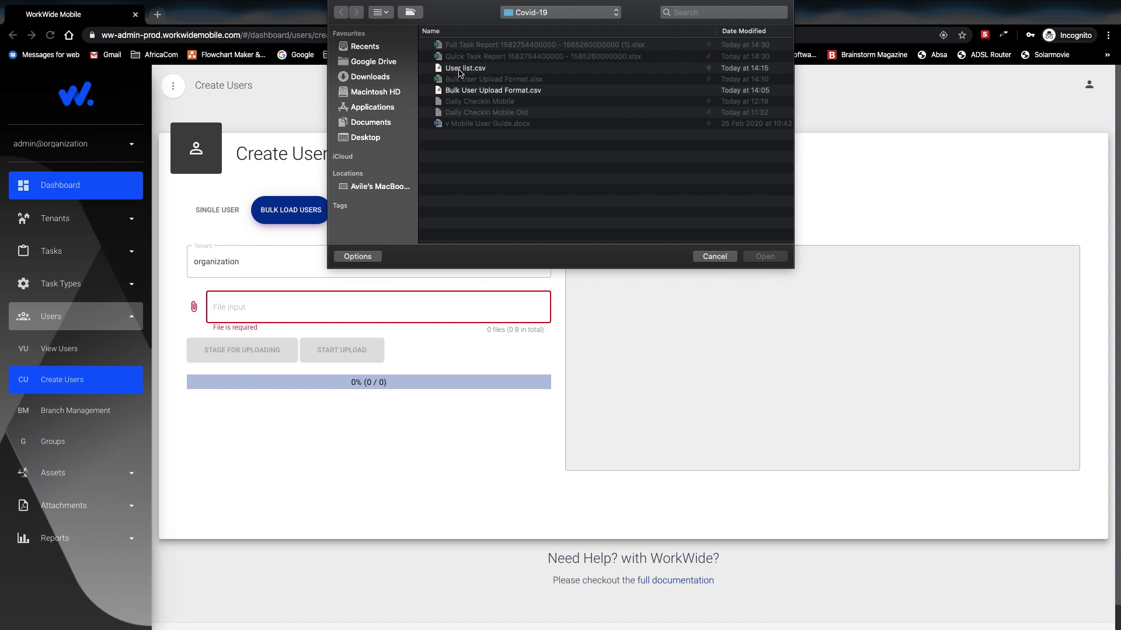
Step: Attach User list.csv (144 B) to the bulk-load form
click(459, 70)
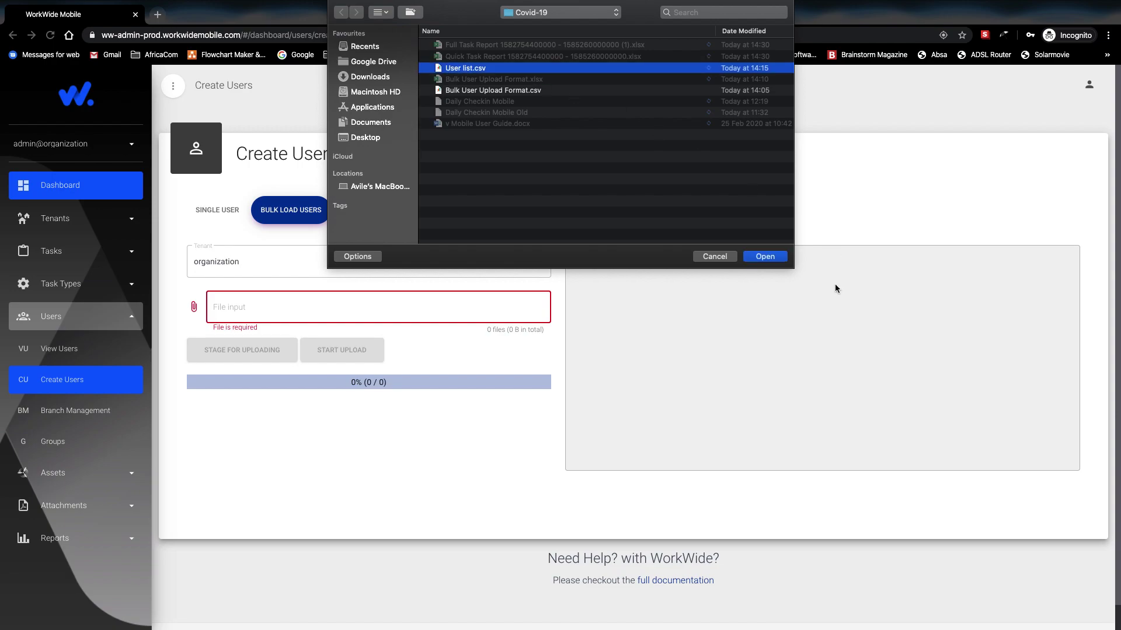
click(769, 260)
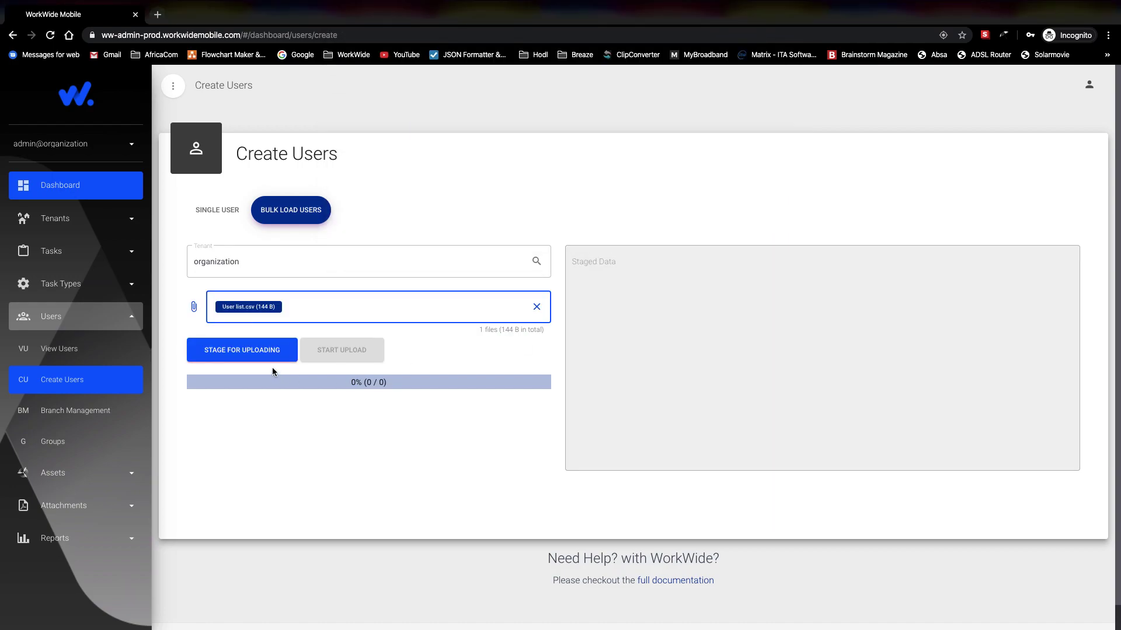
Step: Stage and upload the user file; one user created, one rejected as a duplicate
click(229, 355)
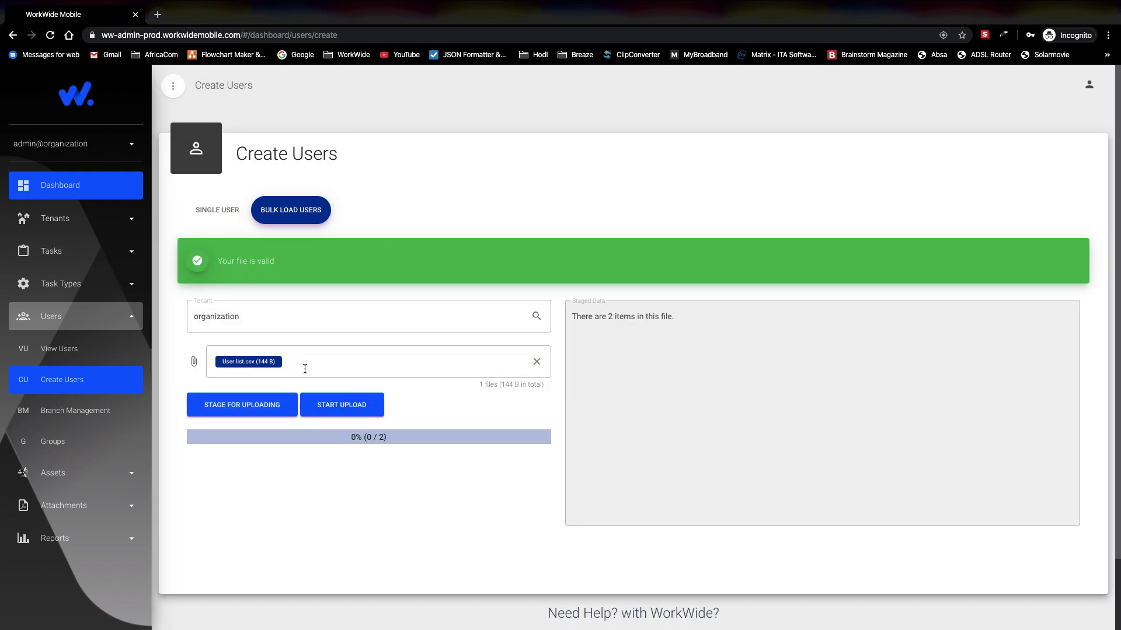
scroll(315, 347, down, 2)
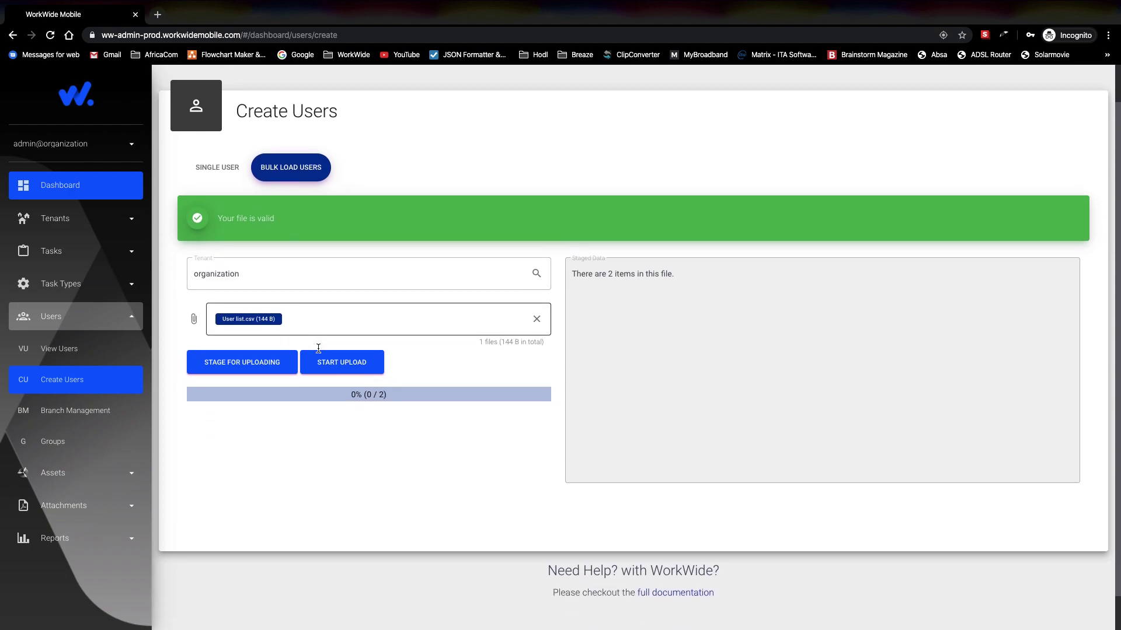
click(340, 363)
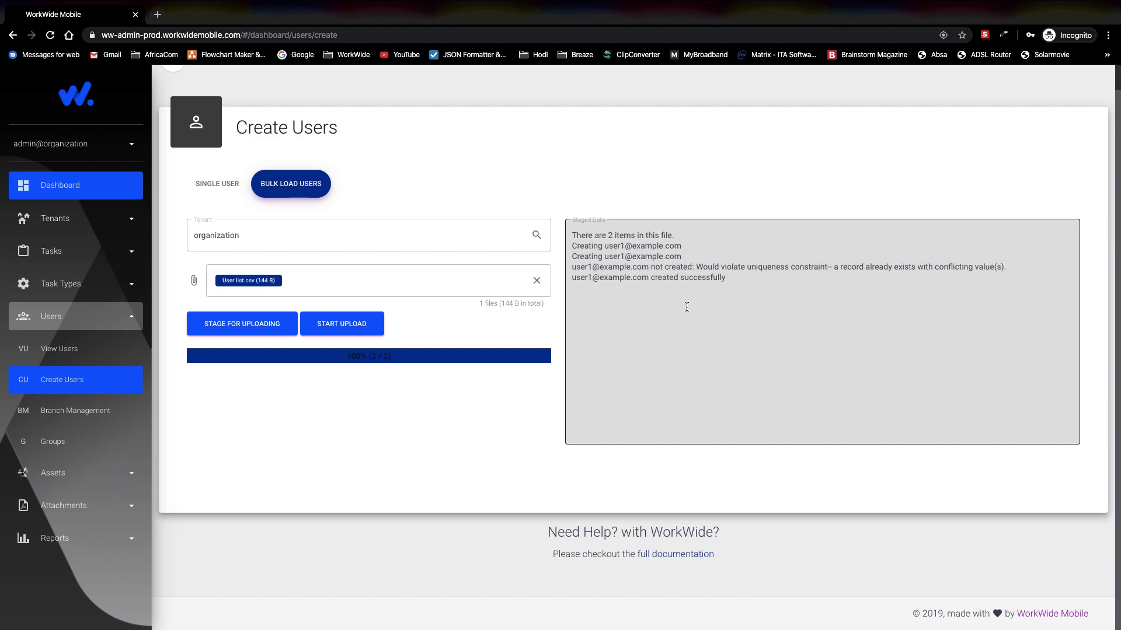
scroll(686, 307, up, 1)
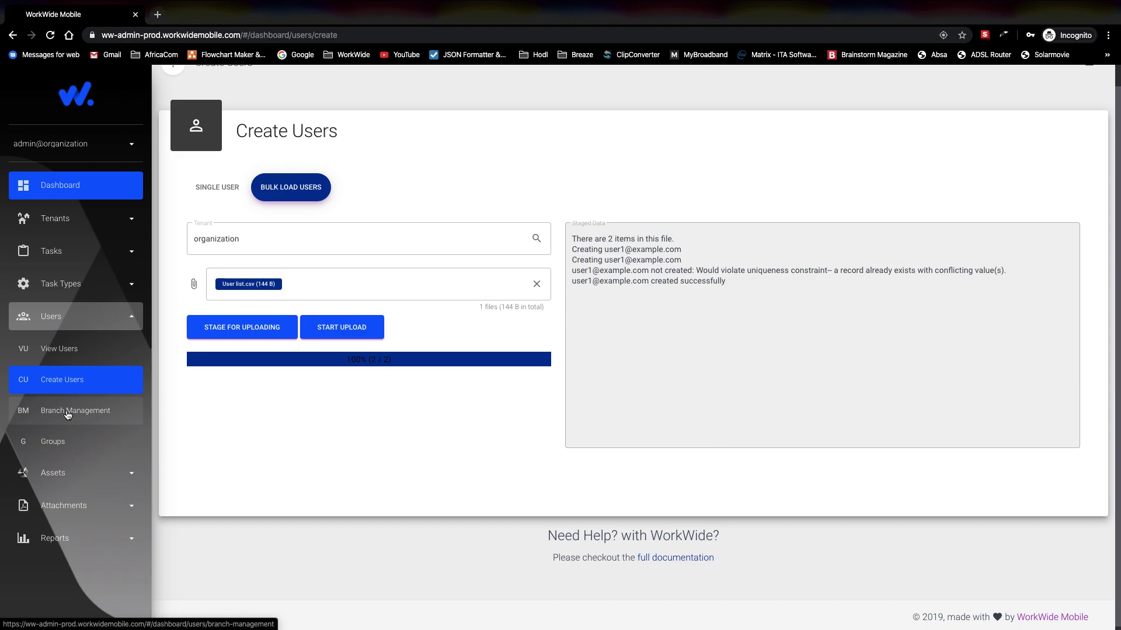
Step: Save a new Cape Town branch, then begin naming a new group in Group Management
click(67, 412)
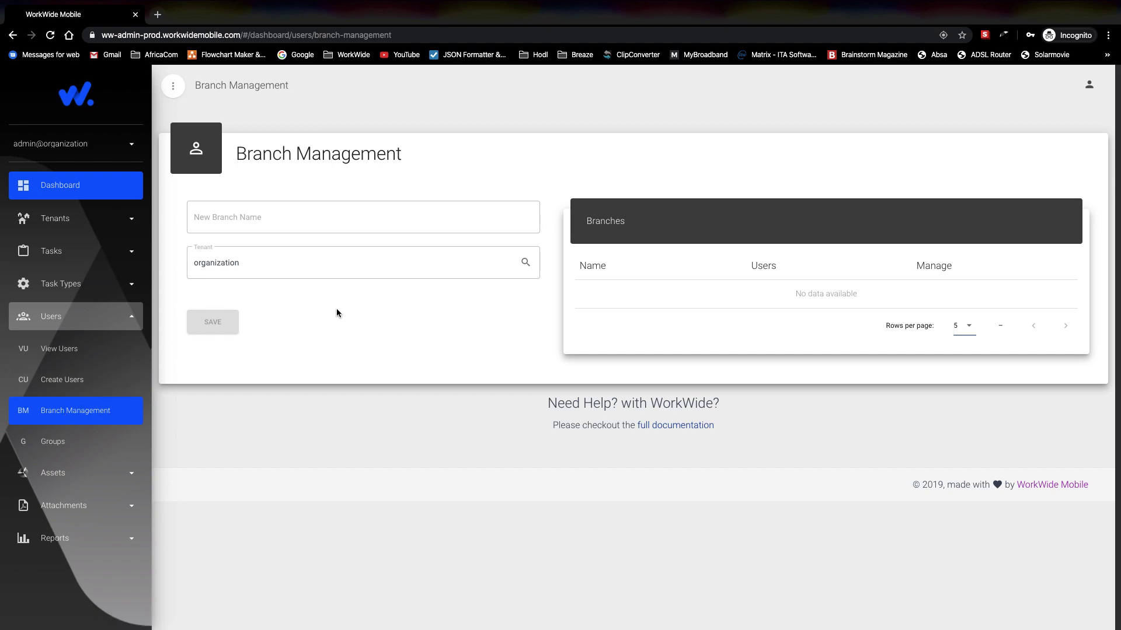
click(244, 220)
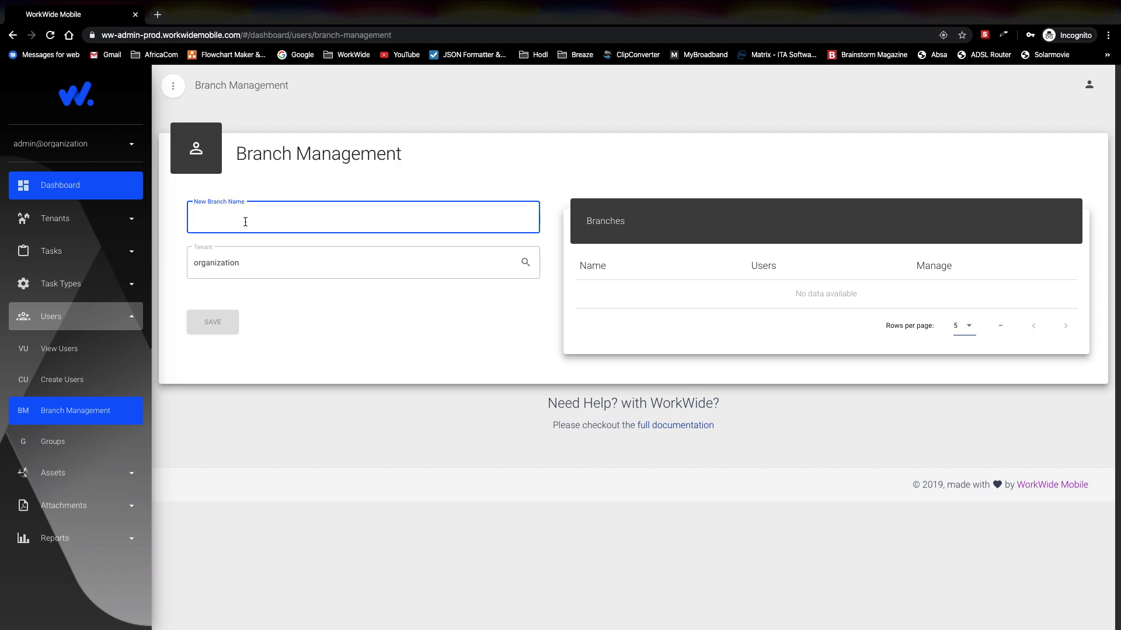
text(Cape)
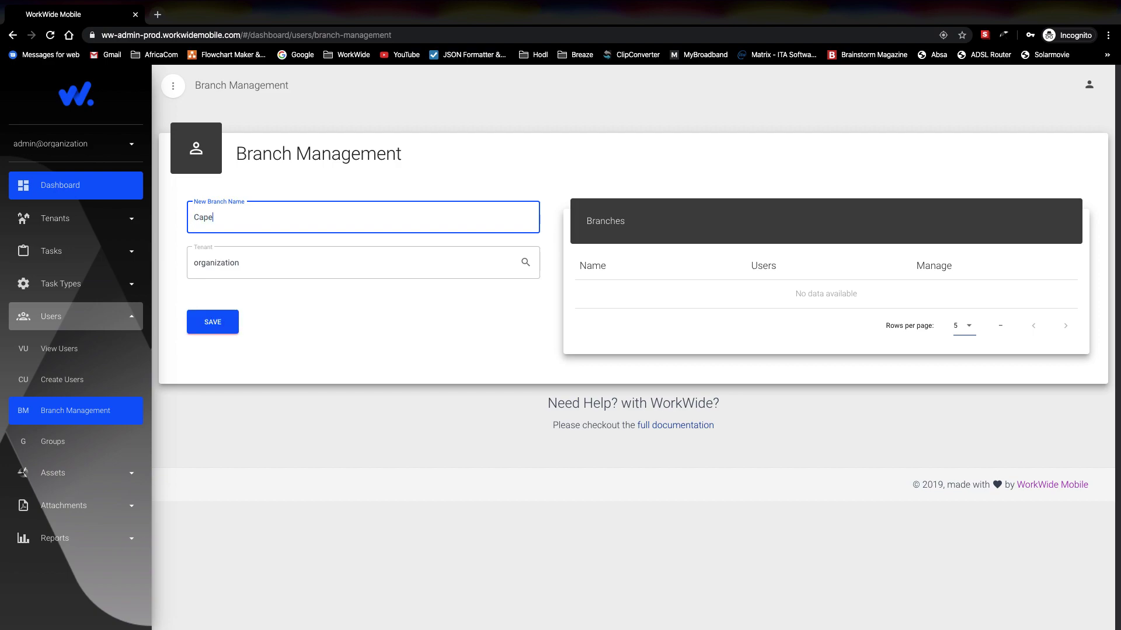
text( Town)
click(221, 327)
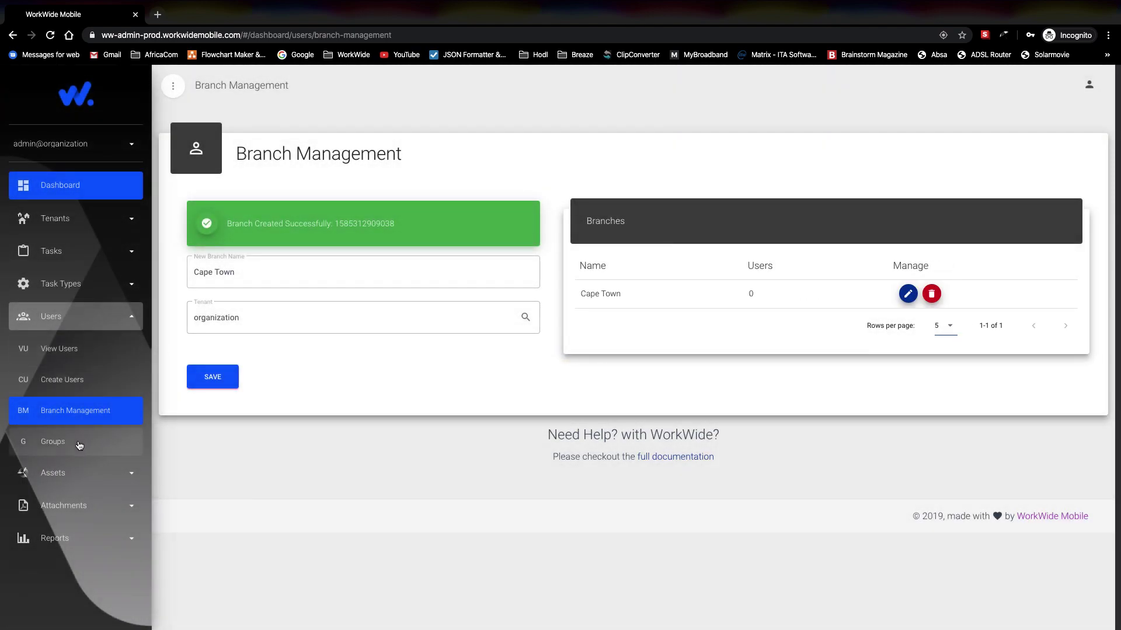
click(77, 443)
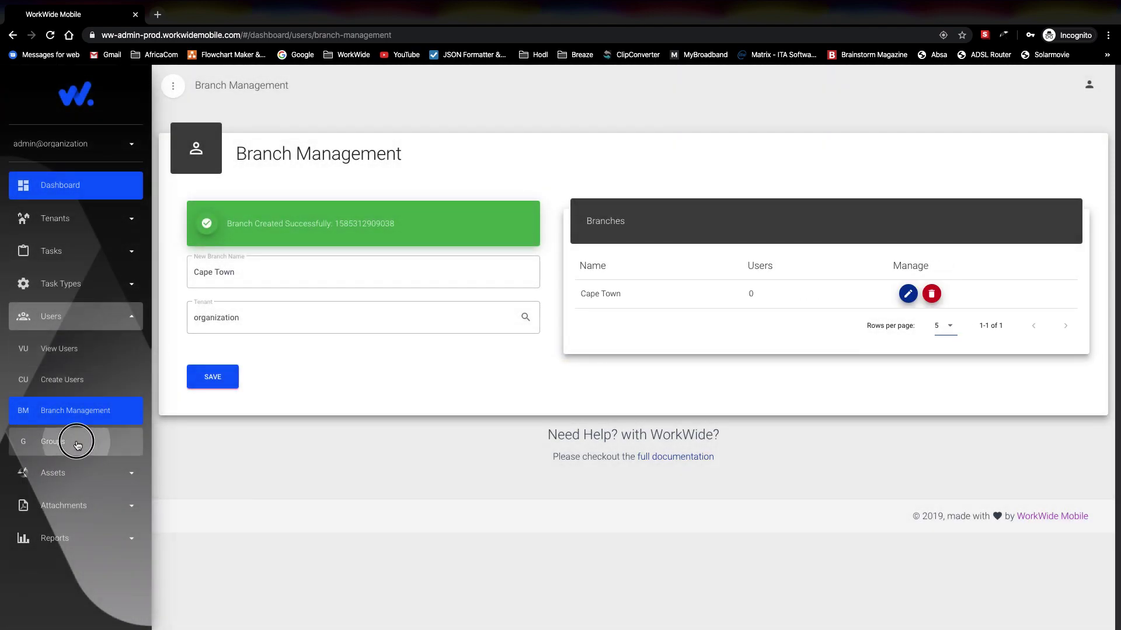
click(222, 222)
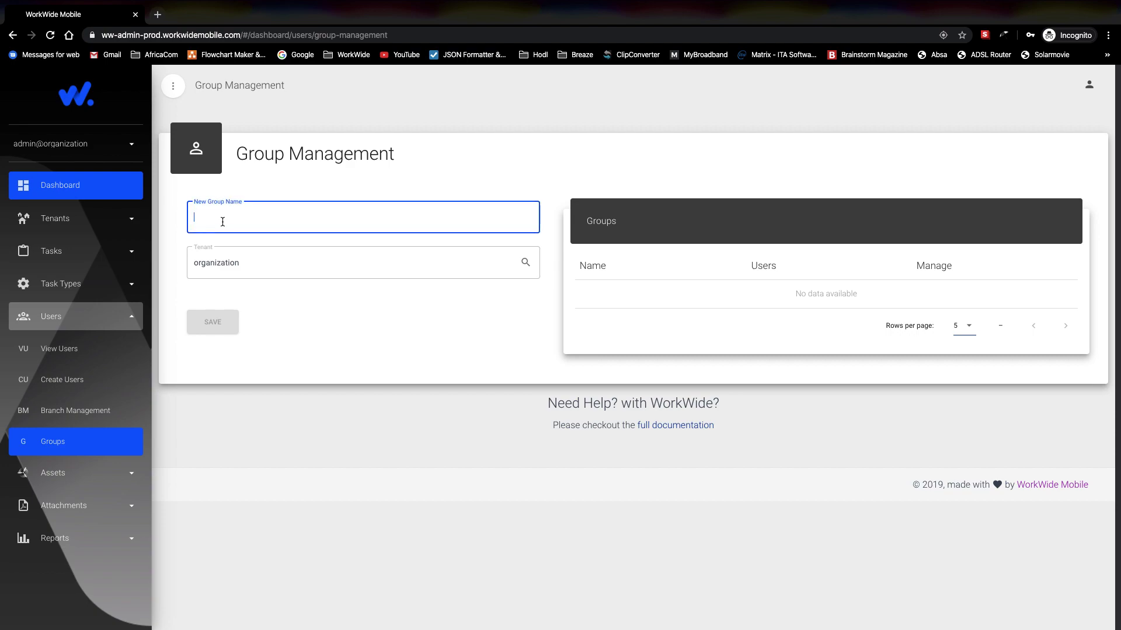
Step: Create a Sales group, then replace the name with Ops and save a second group
text(Sales)
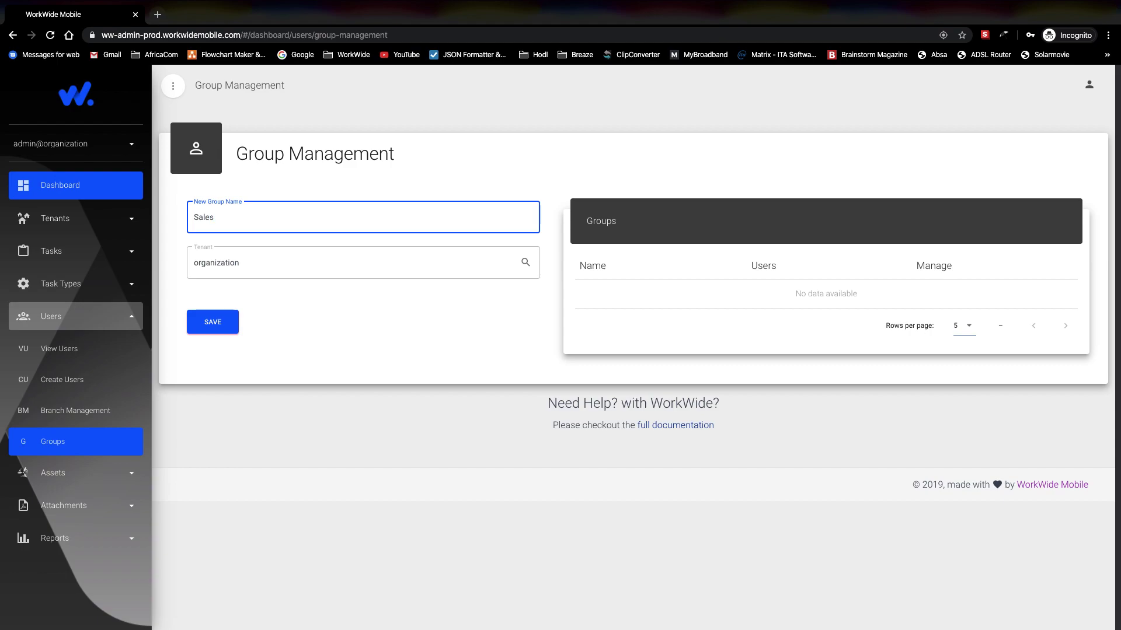
click(222, 323)
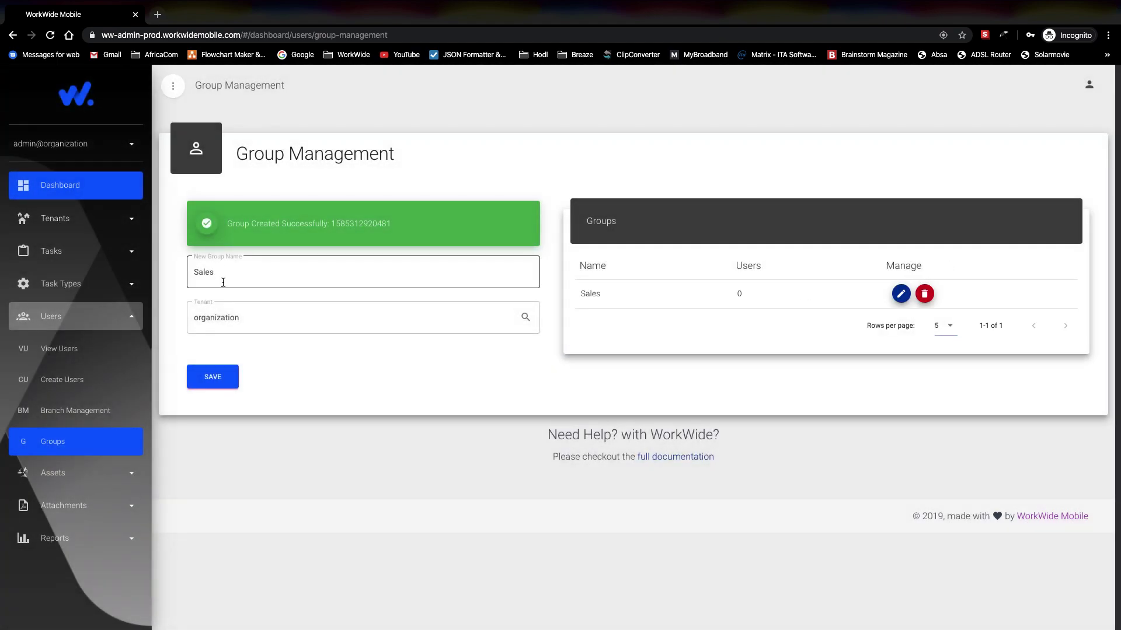
click(228, 273)
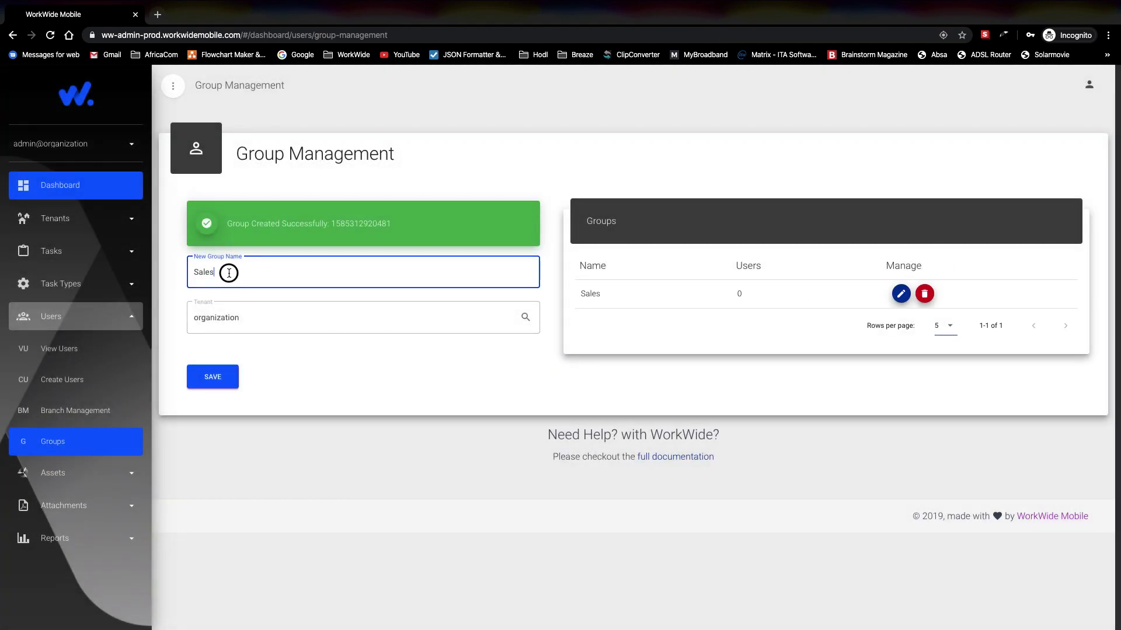
double_click(196, 272)
text(Ops)
click(212, 376)
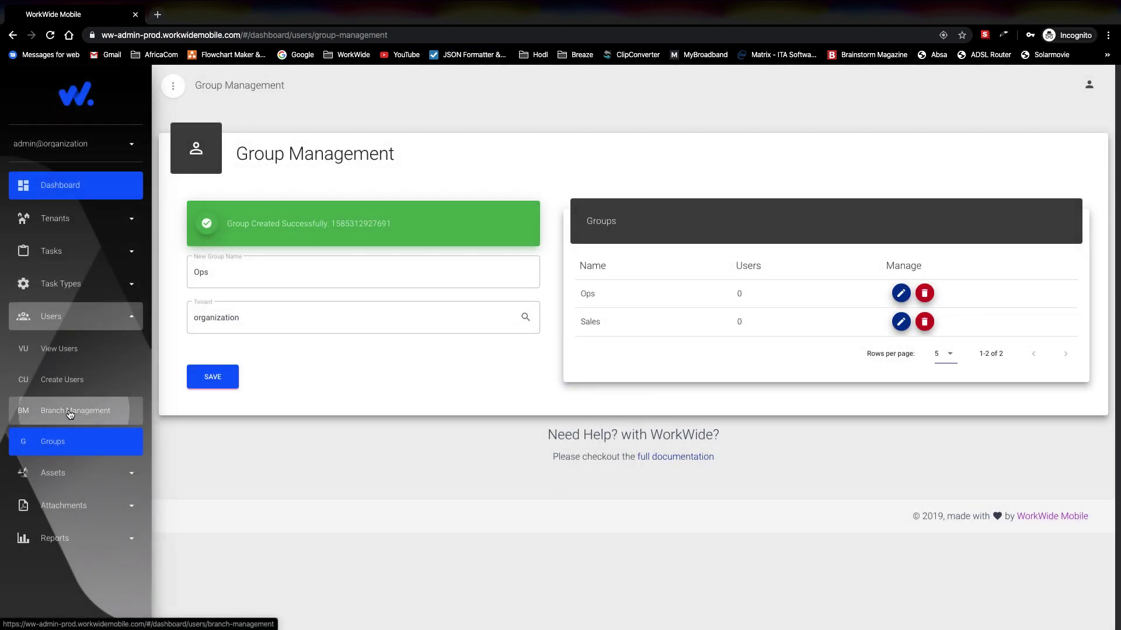
Step: Add a new branch named Joburg on the Branch Management page
click(79, 412)
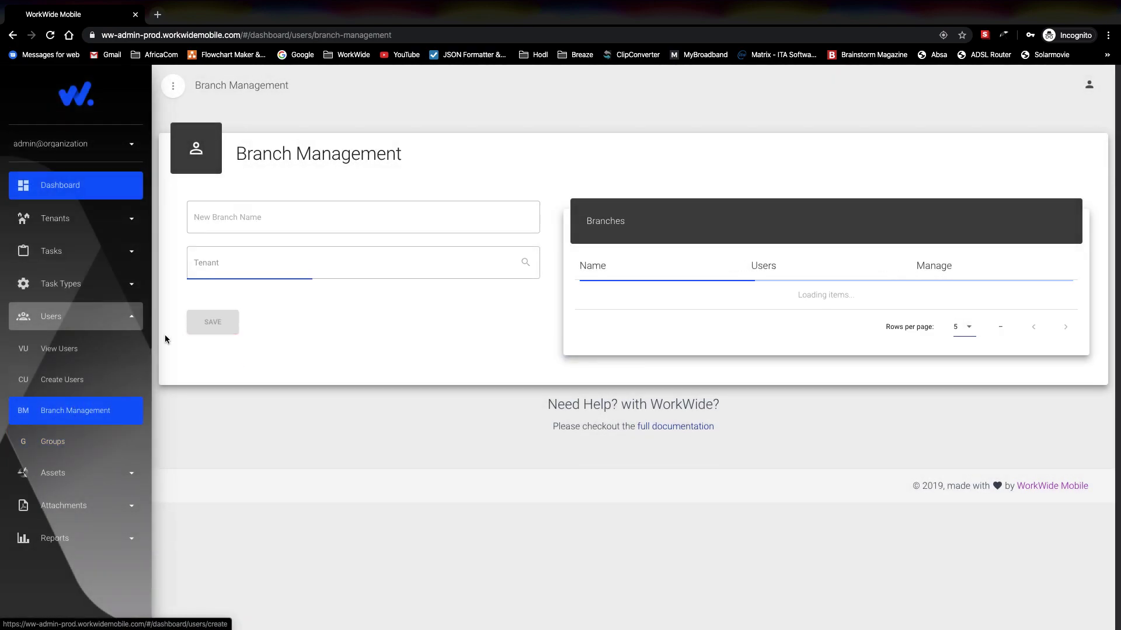
click(238, 215)
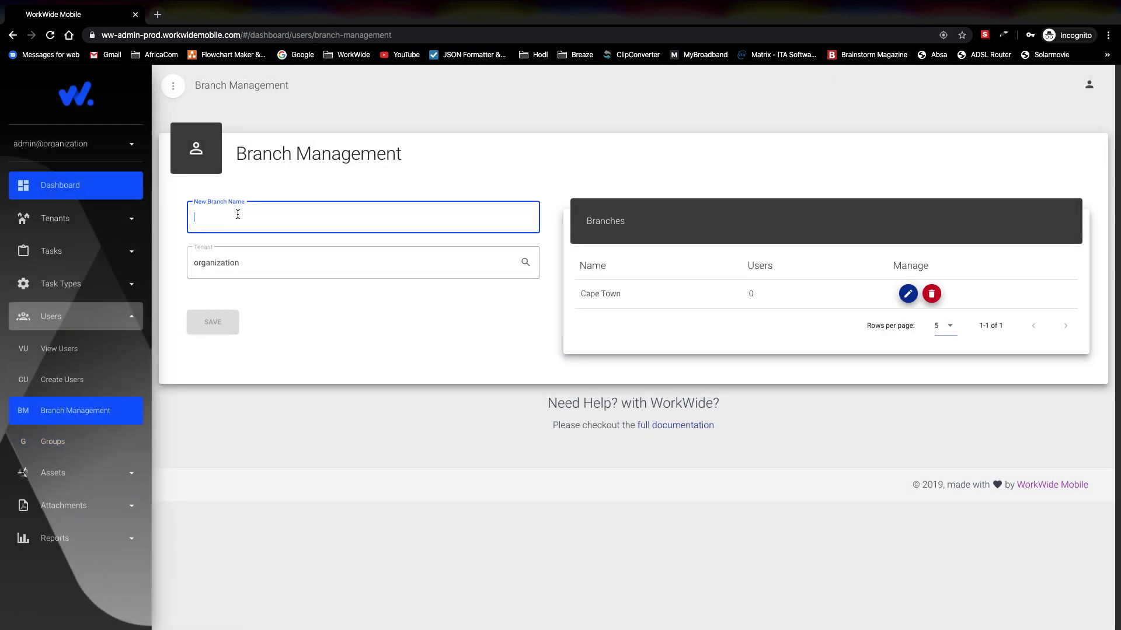
text(Job)
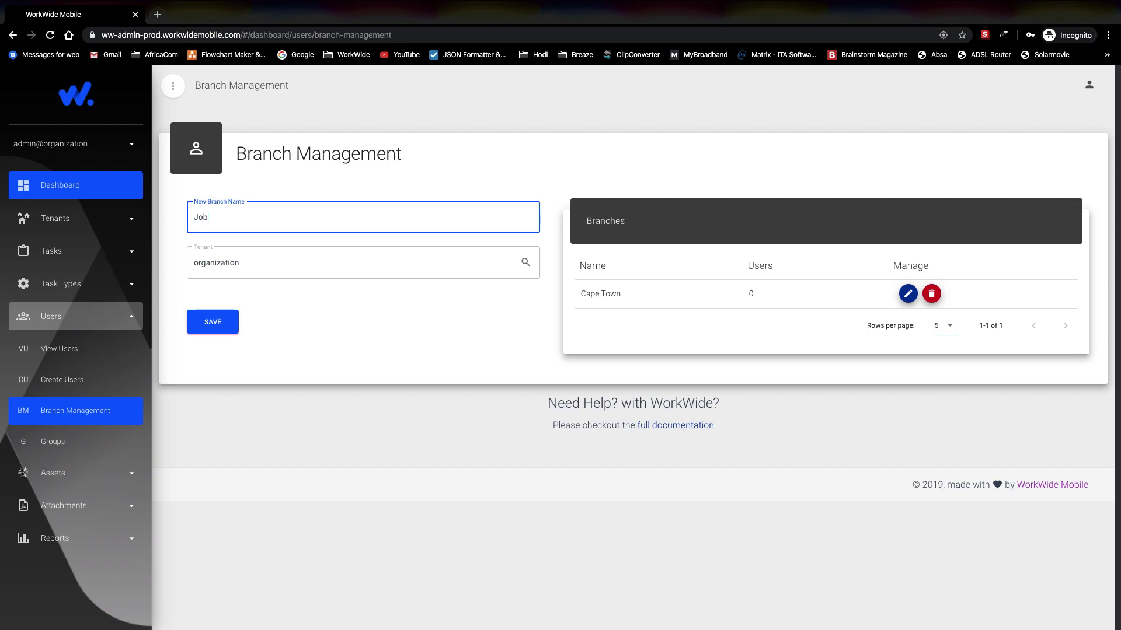
text(urg)
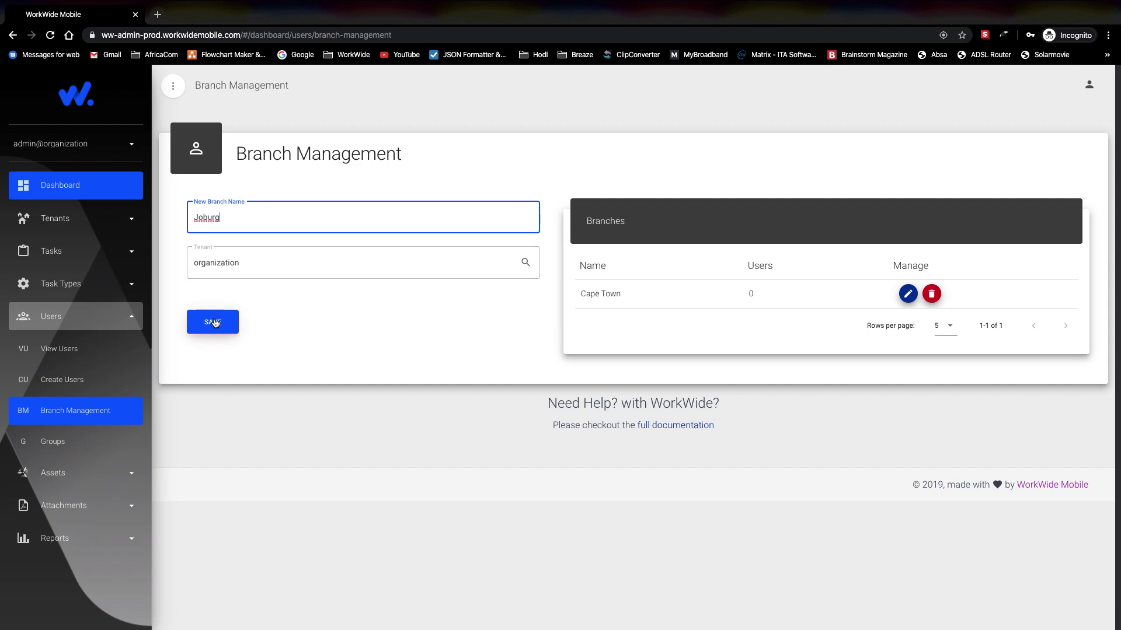
click(213, 321)
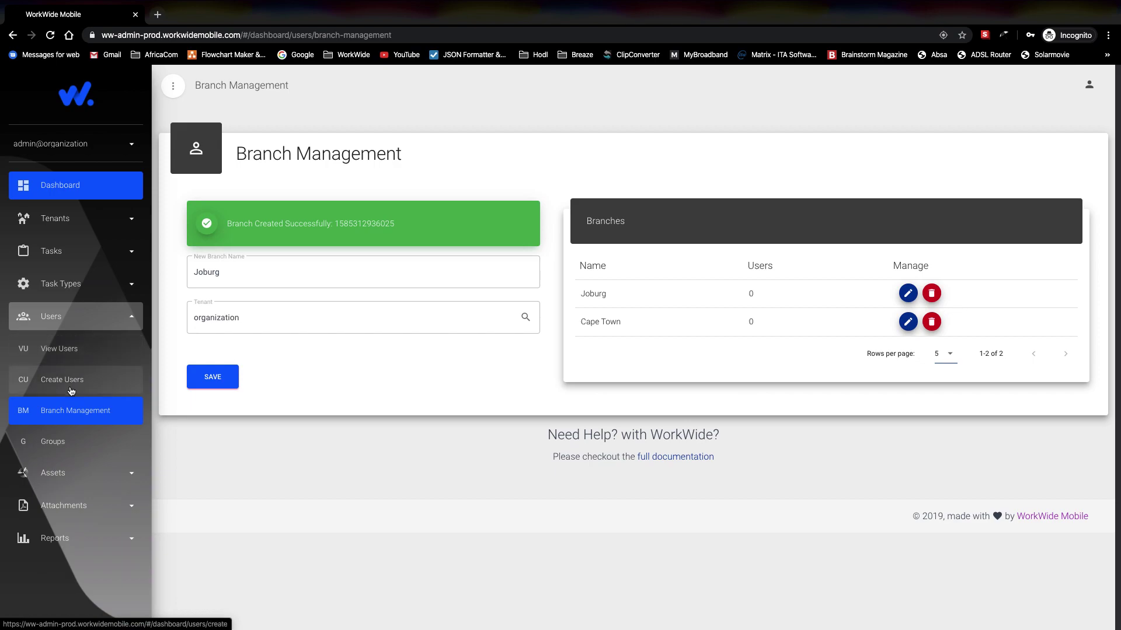
Step: Edit the second user's details to add them to the Ops group and save
click(70, 355)
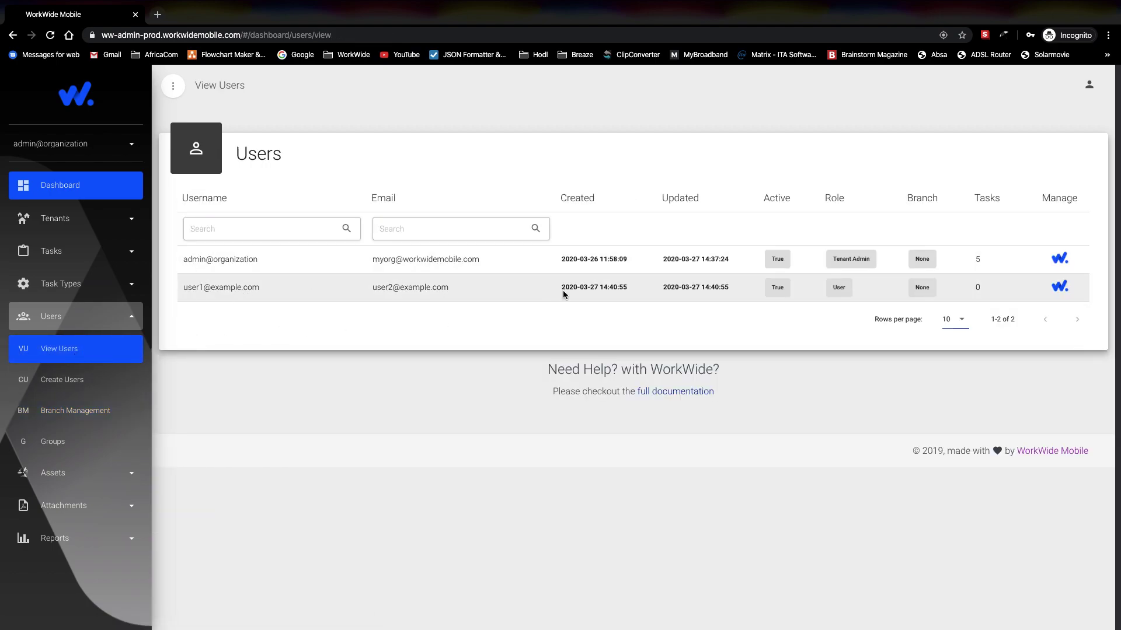
click(1059, 287)
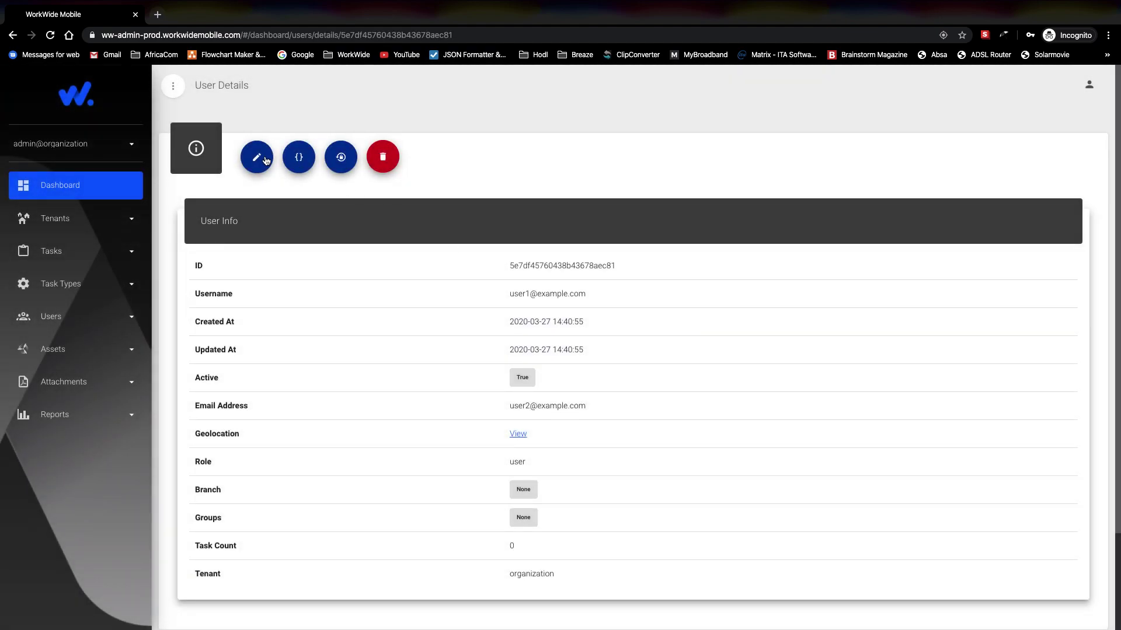
click(257, 157)
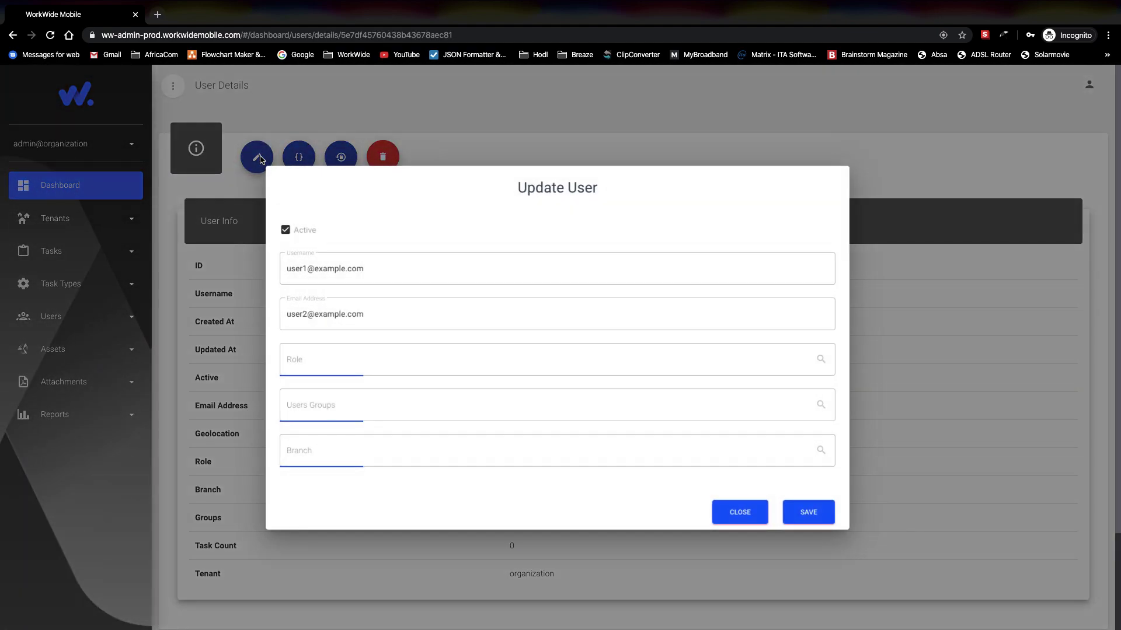
click(348, 407)
click(294, 441)
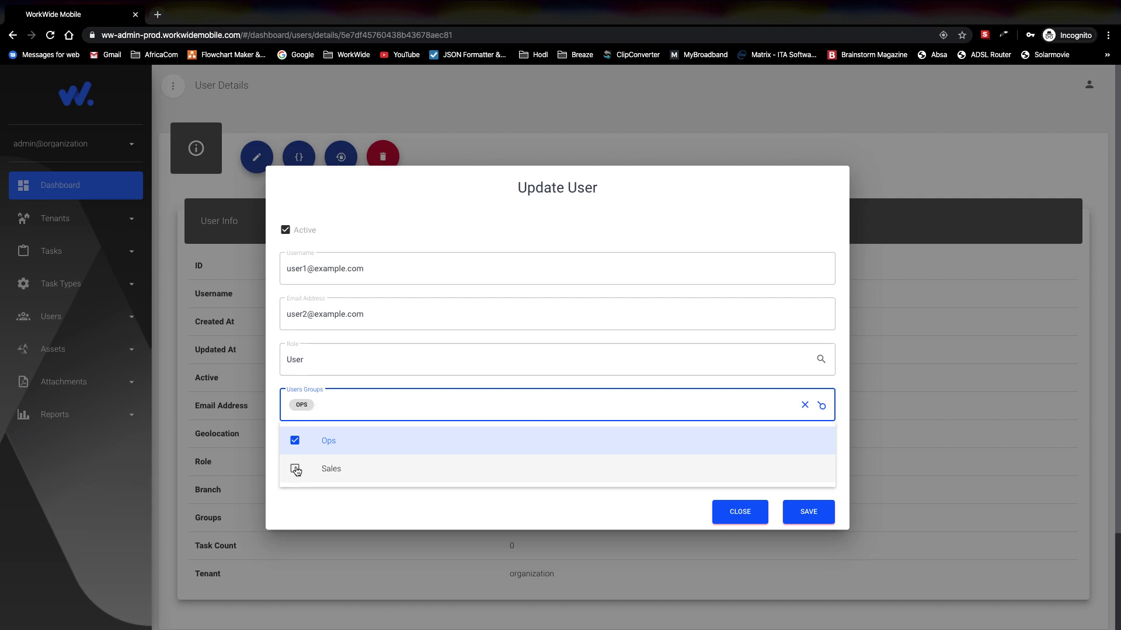
click(813, 518)
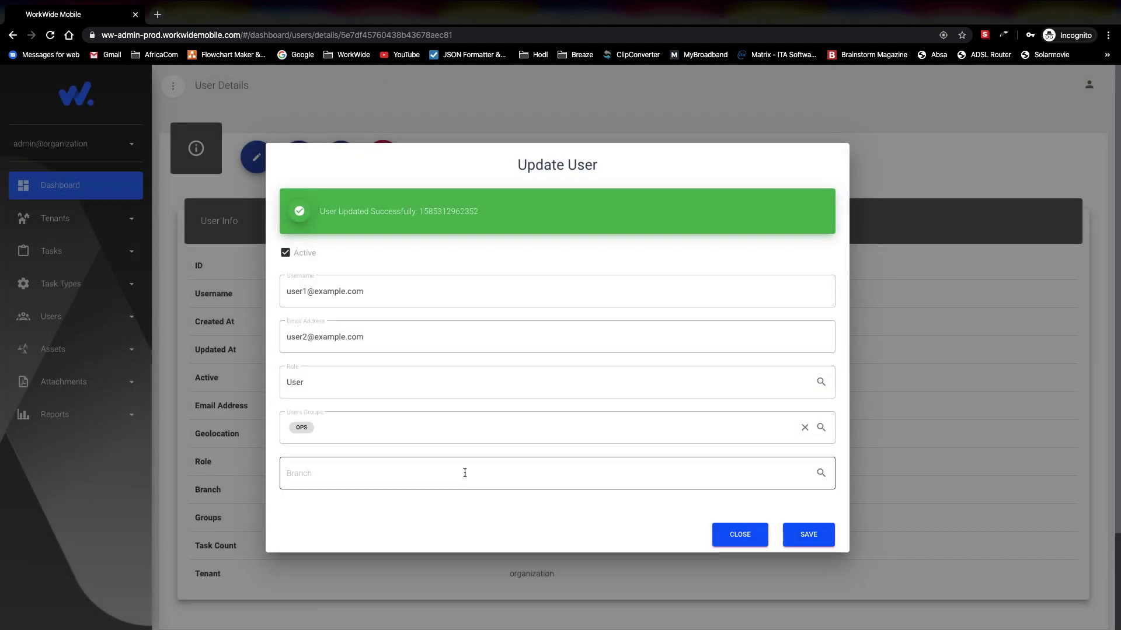
Step: Assign the user to the Joburg branch, save, and close the update form
click(416, 474)
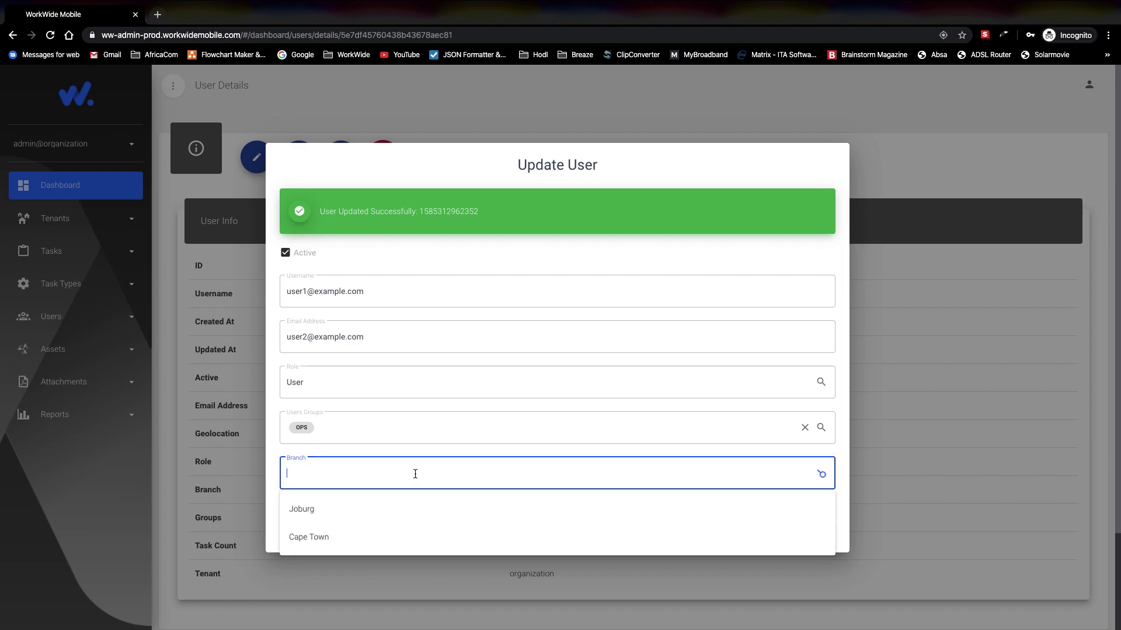
click(367, 511)
click(809, 534)
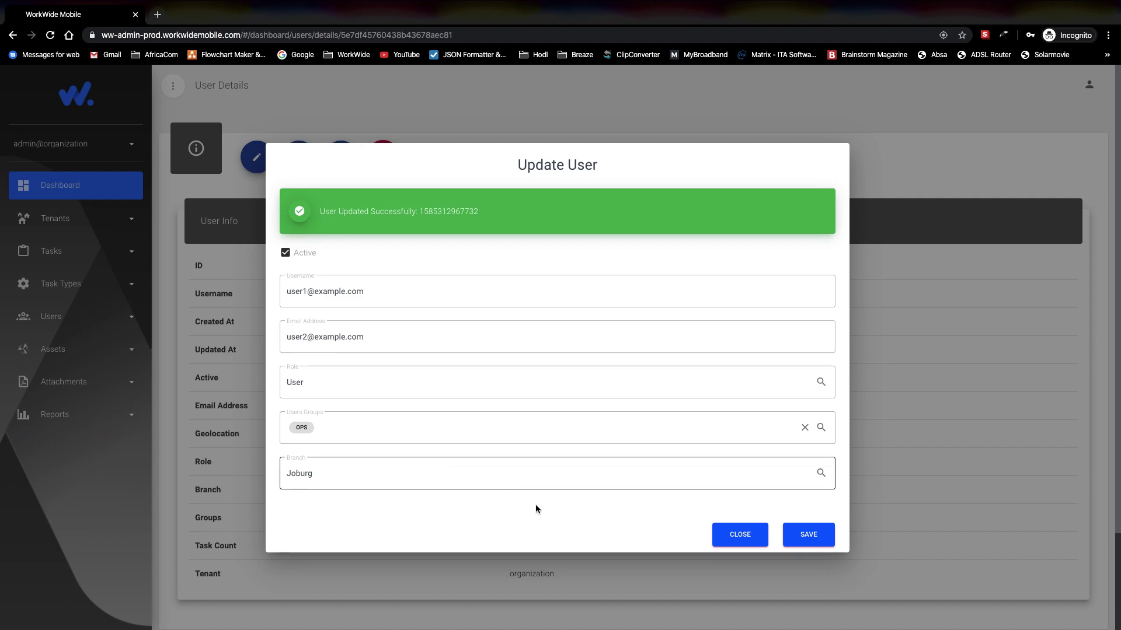
click(738, 535)
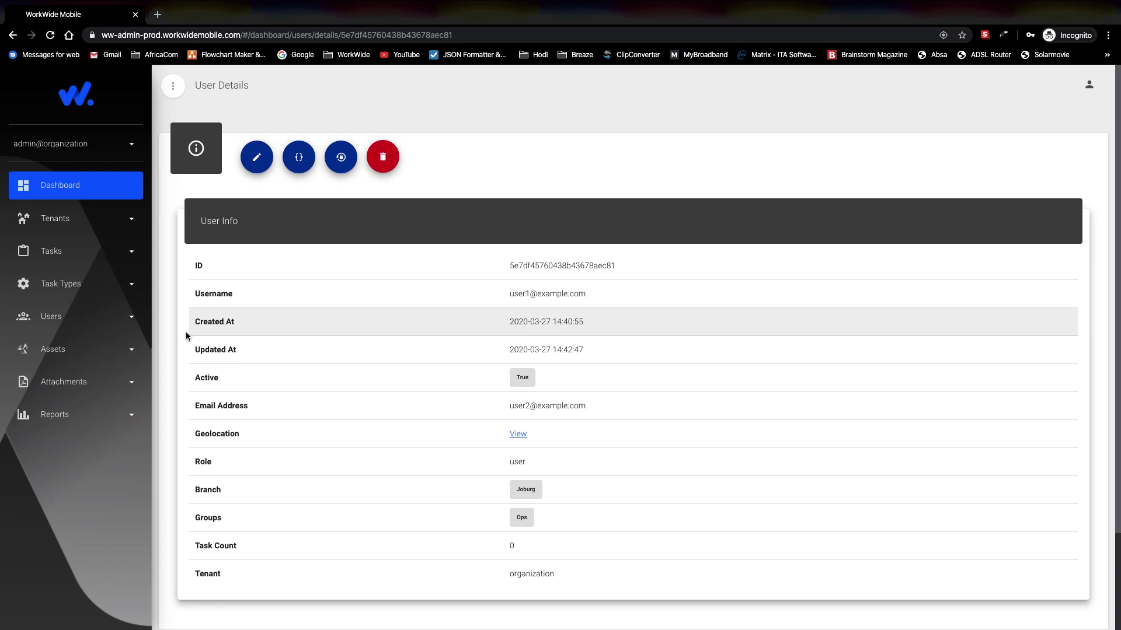
Step: Go to Downloadable Reports, expand the Tasks folder, and view the Quick Task Report date range
click(116, 416)
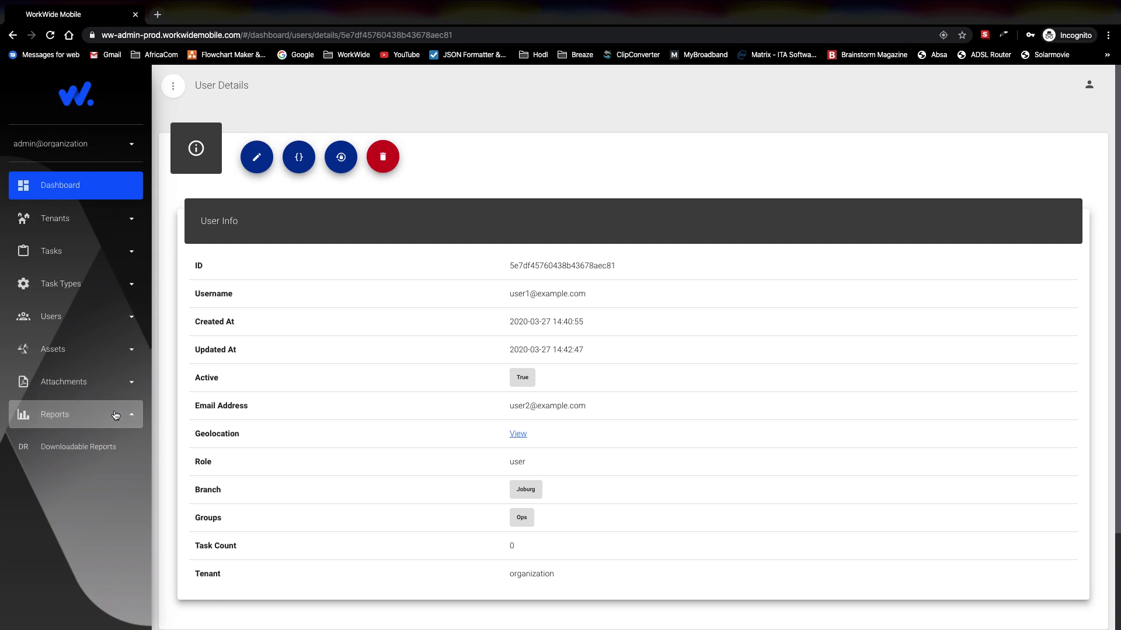
click(87, 449)
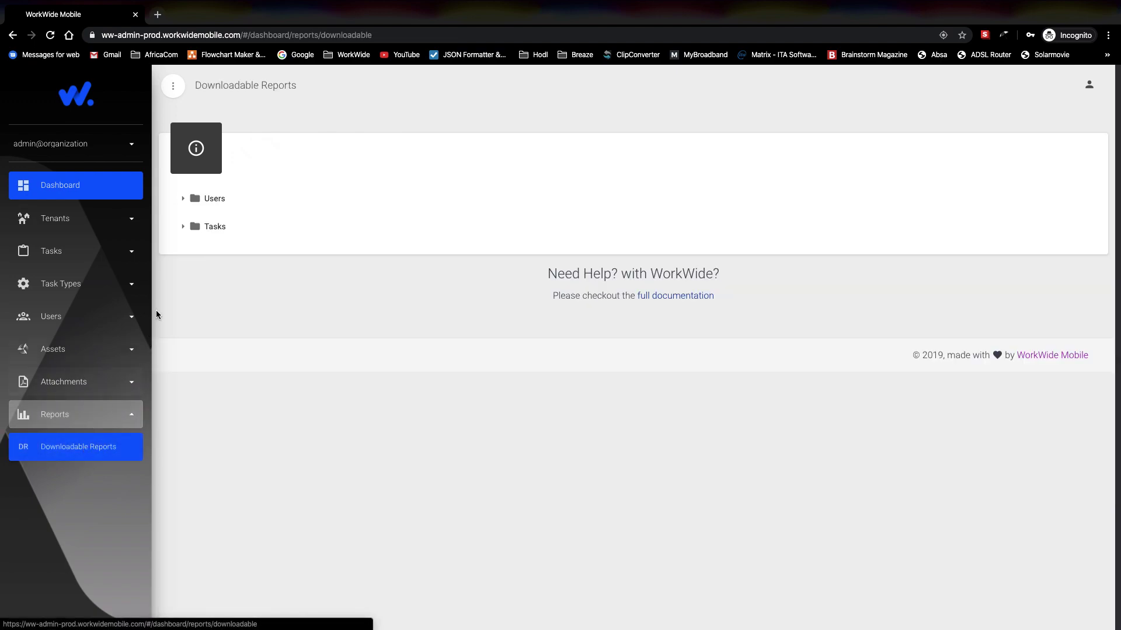
click(181, 228)
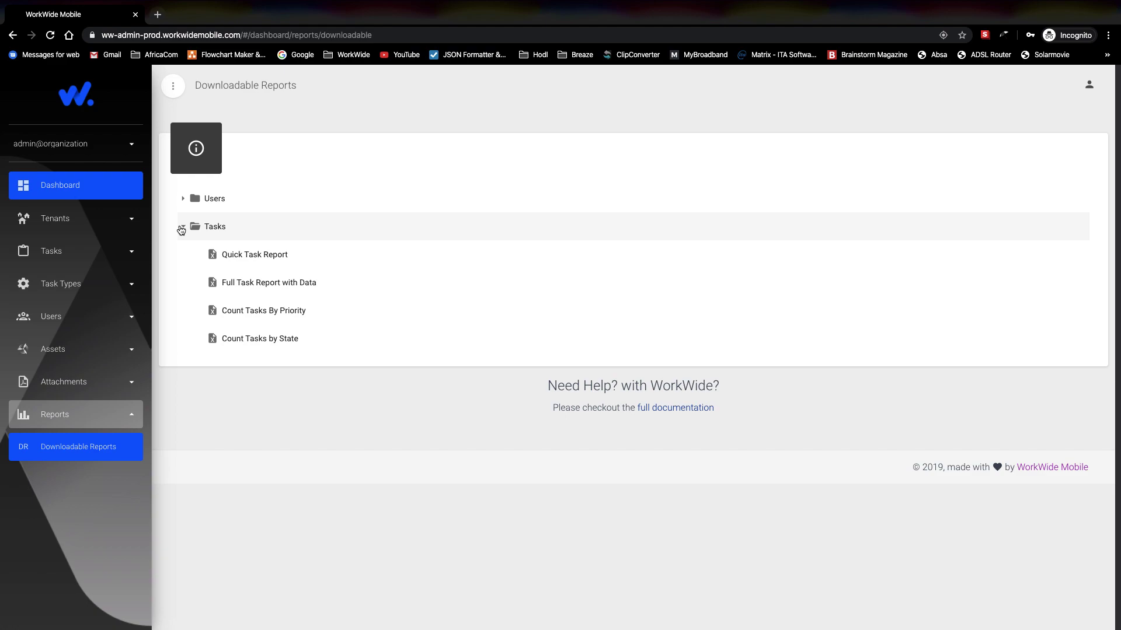
click(251, 257)
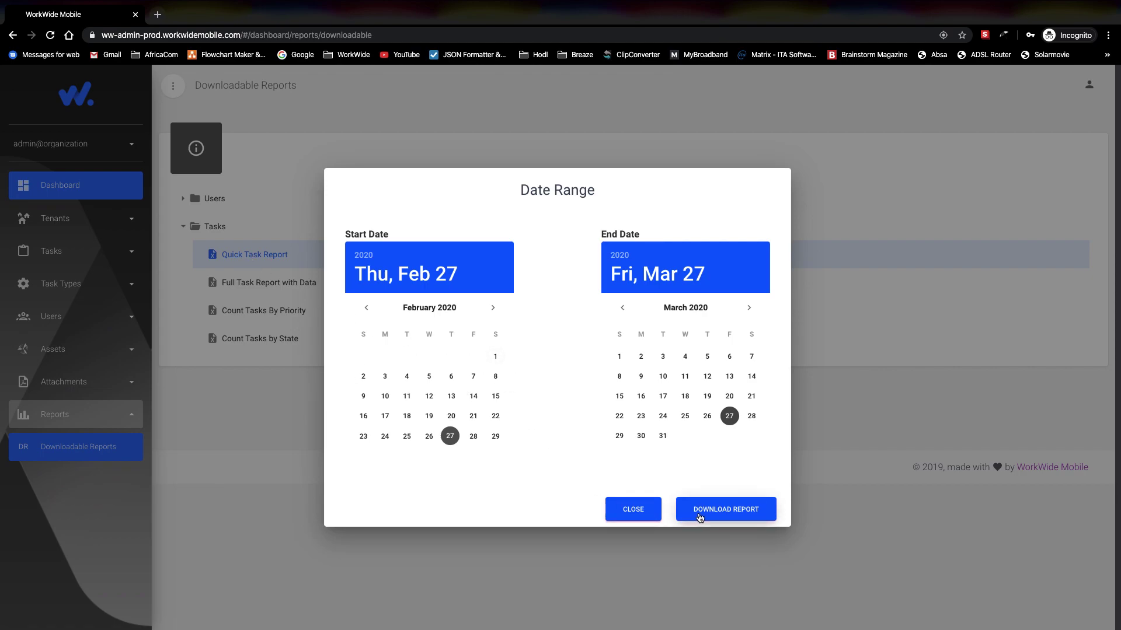
click(633, 511)
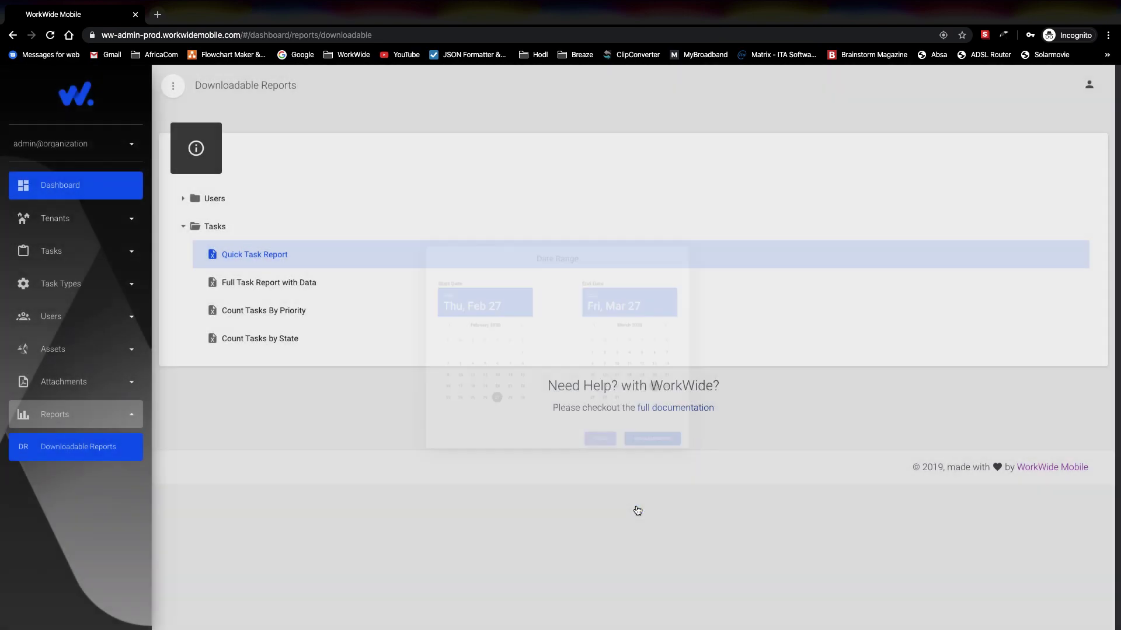
Step: Set the Full Task Report with Data start date to February 4 and close the picker
click(249, 283)
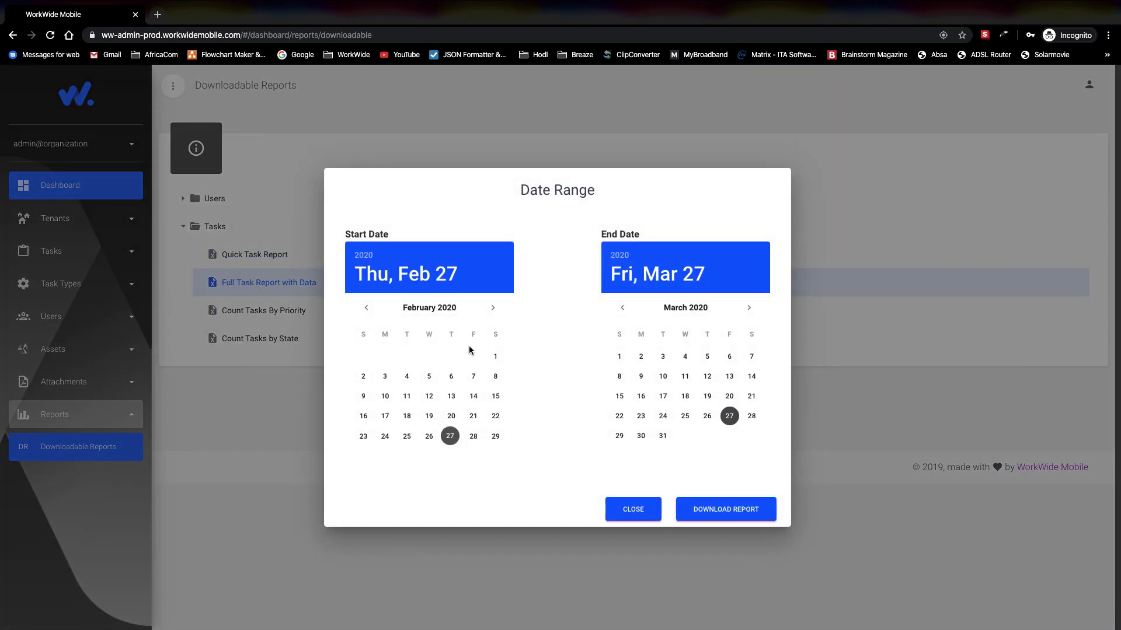
click(472, 376)
click(407, 376)
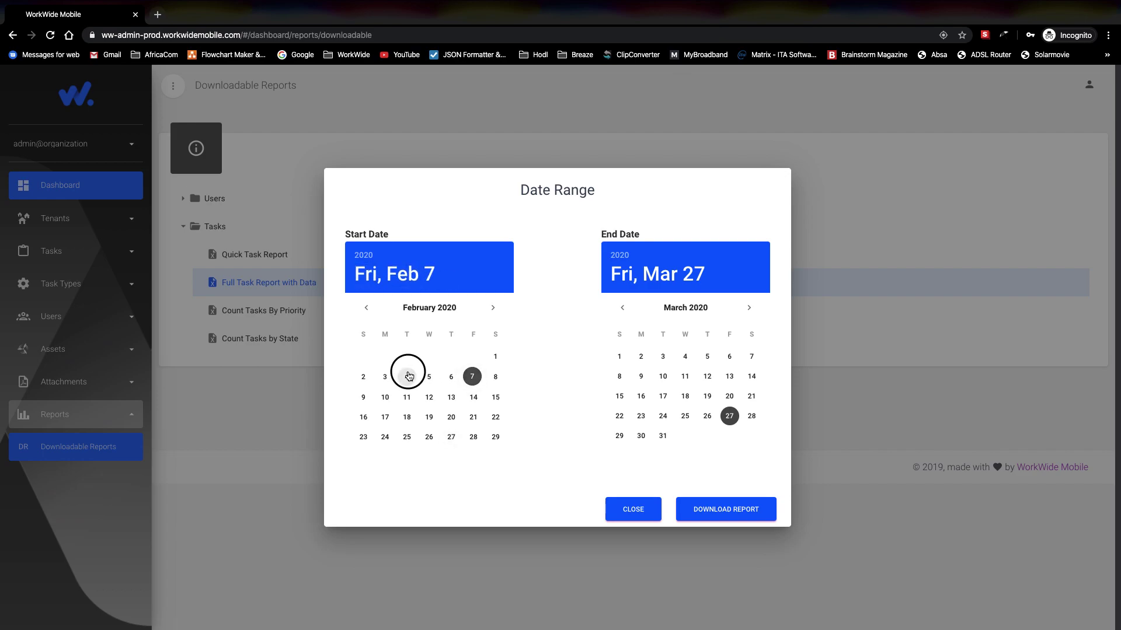
click(639, 509)
Step: In the Quick Task Report, autofit columns I and J and check cells K5 and F4
key(ctrl+Right)
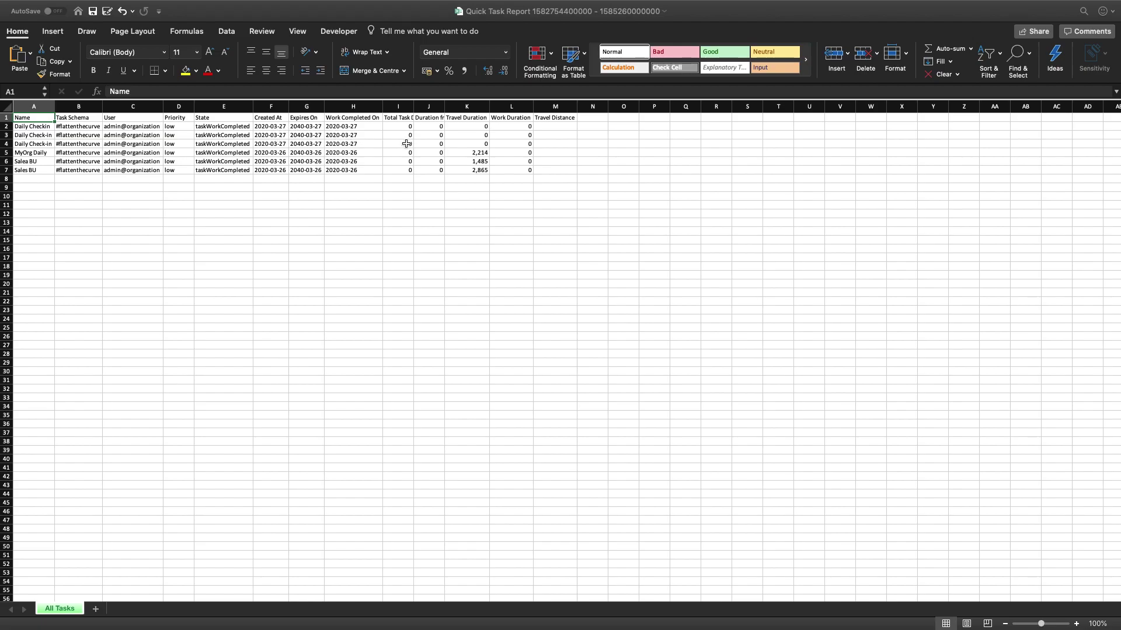
double_click(415, 106)
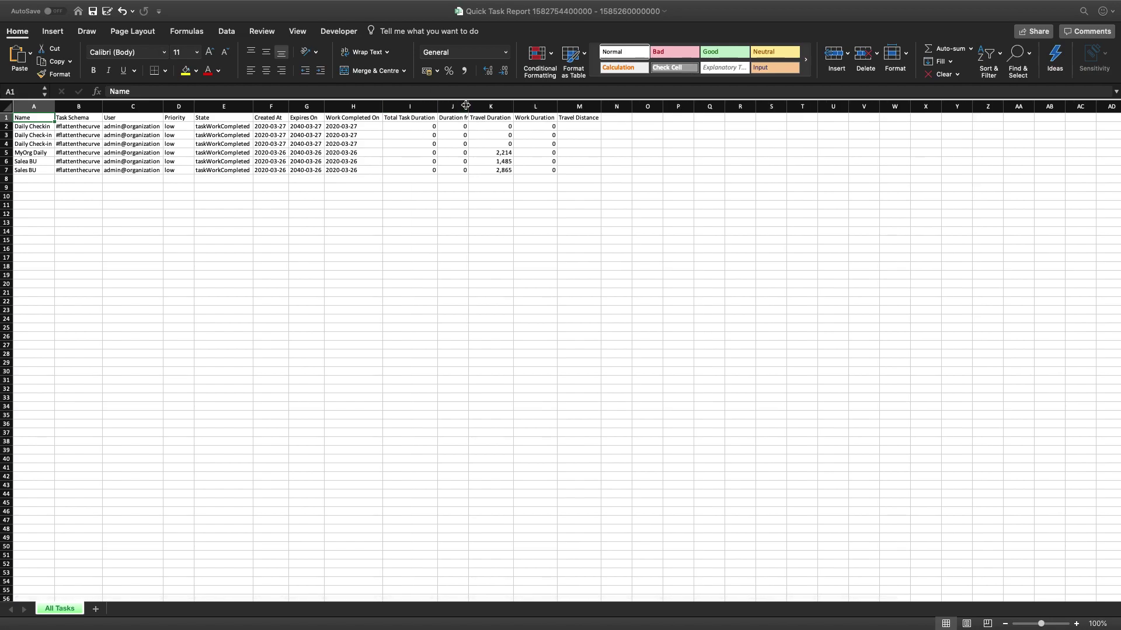
double_click(468, 105)
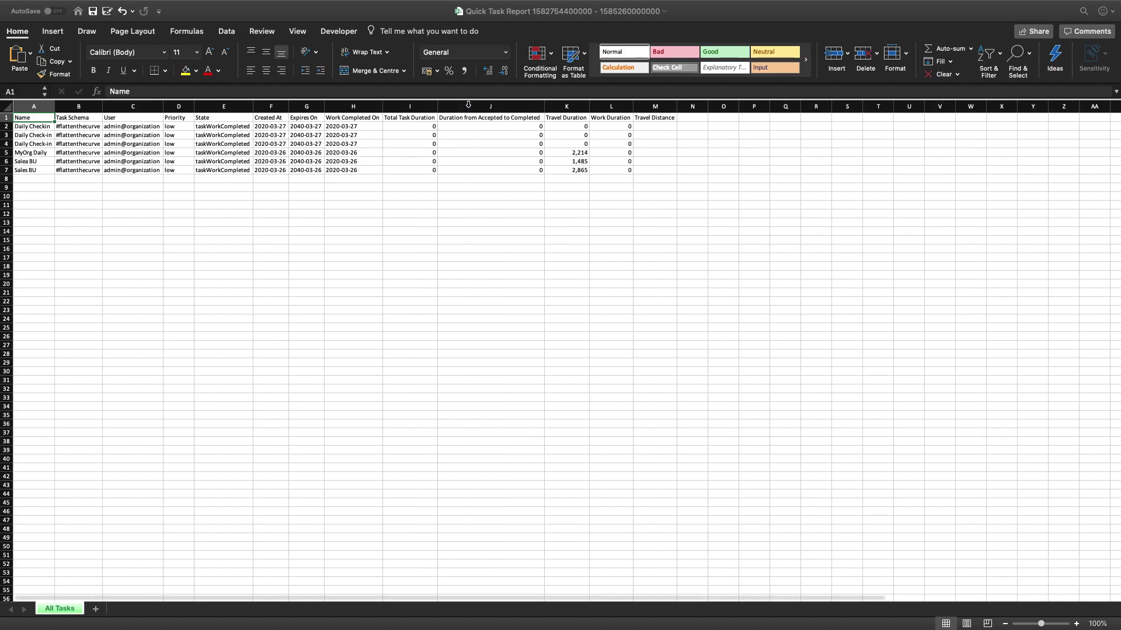
click(564, 151)
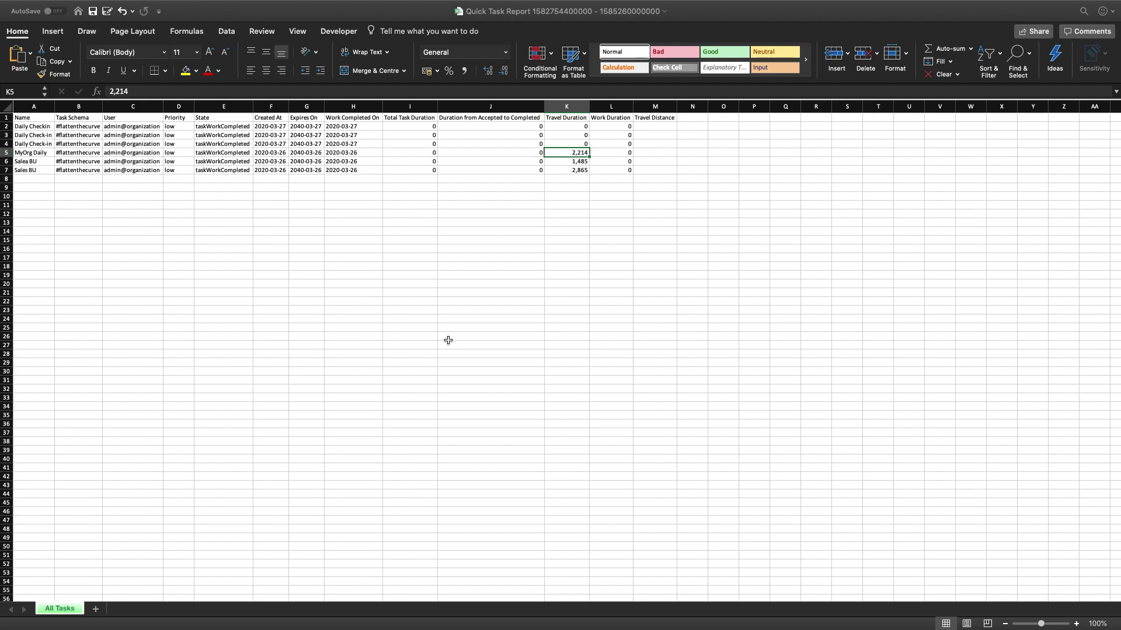
click(280, 144)
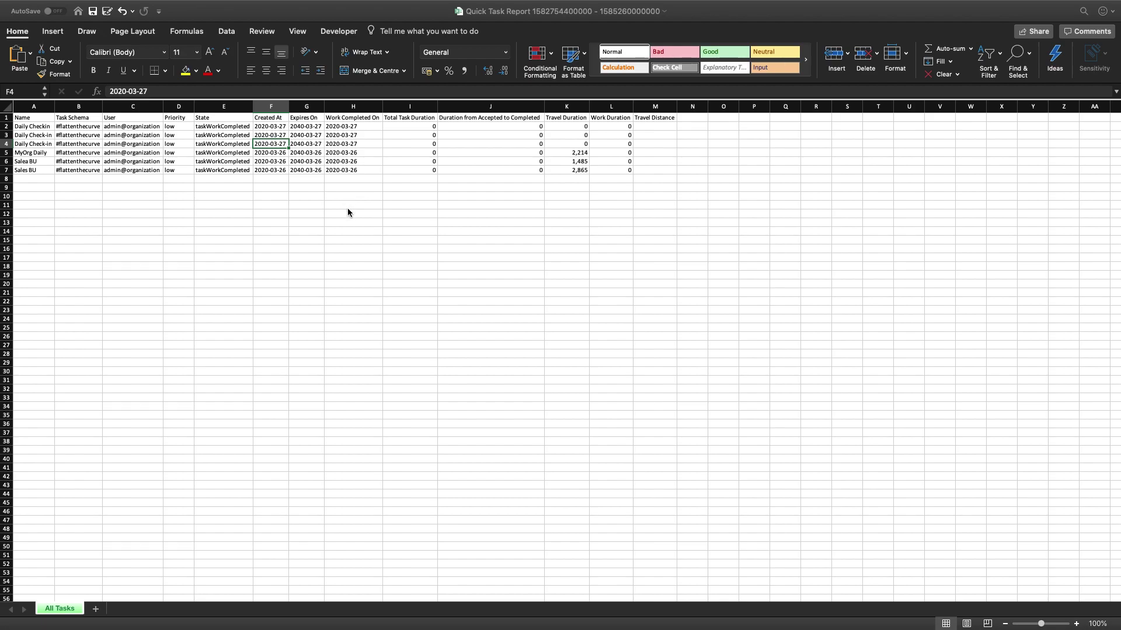
key(ctrl+Right)
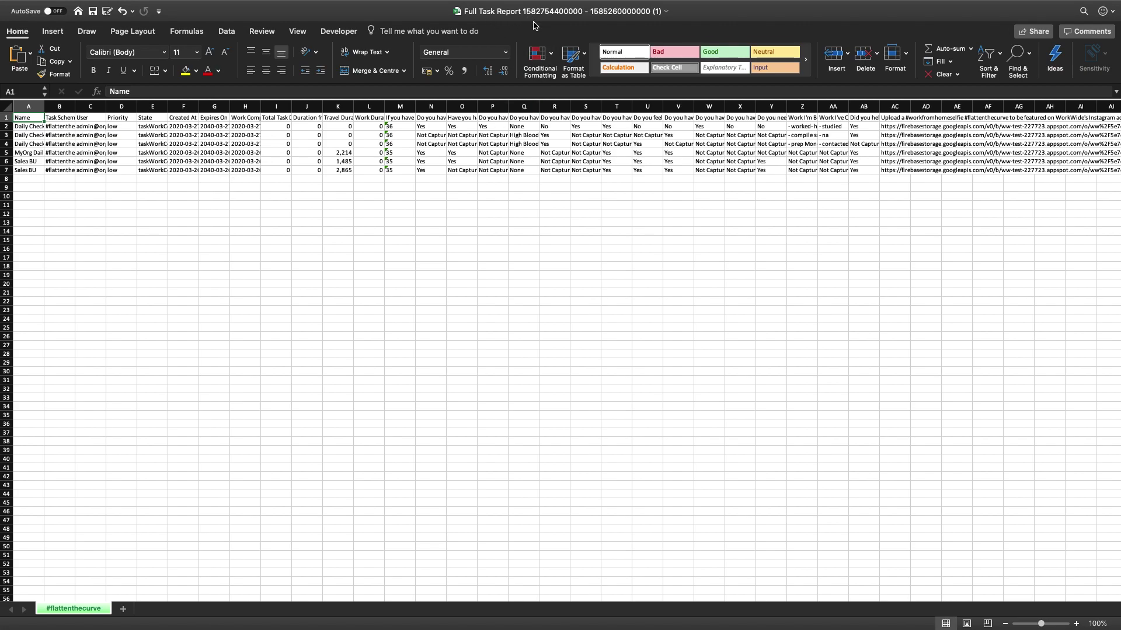
Step: Scroll across the Full Task Report sheet, then go back to the Quick Task Report and browser
scroll(623, 165, right, 2)
scroll(623, 165, left, 2)
scroll(623, 165, right, 10)
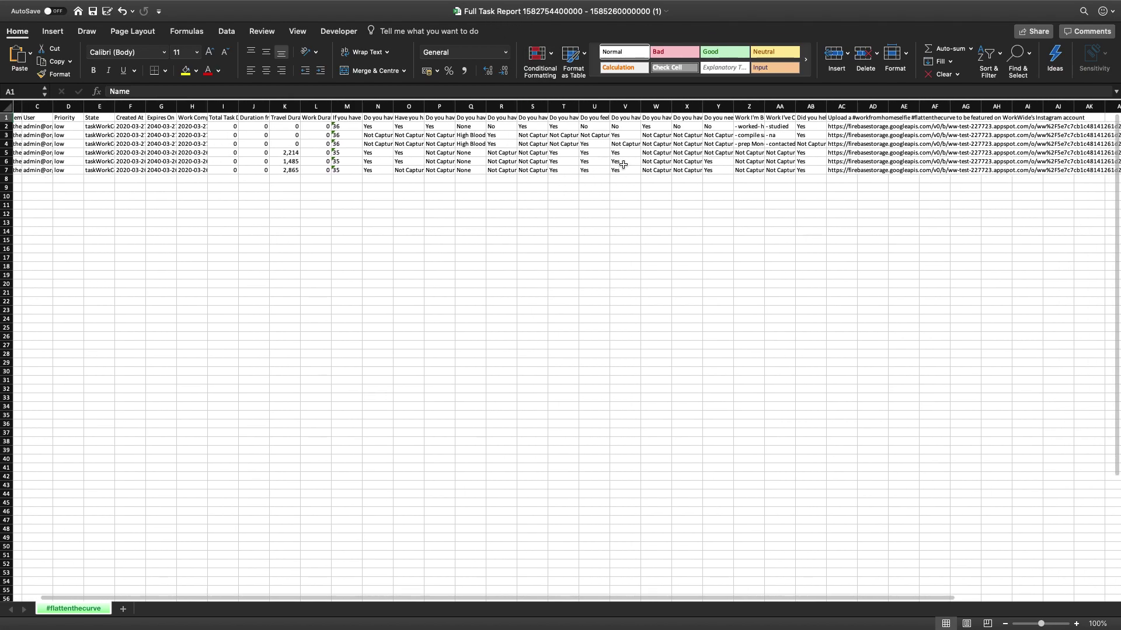
scroll(623, 165, right, 2)
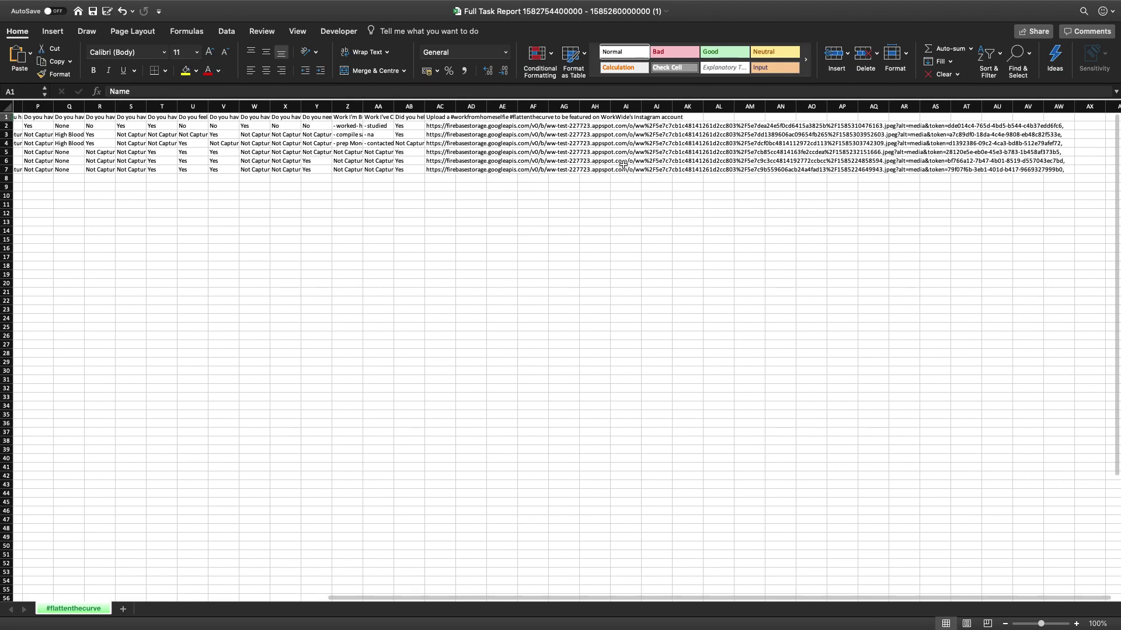
scroll(623, 165, left, 12)
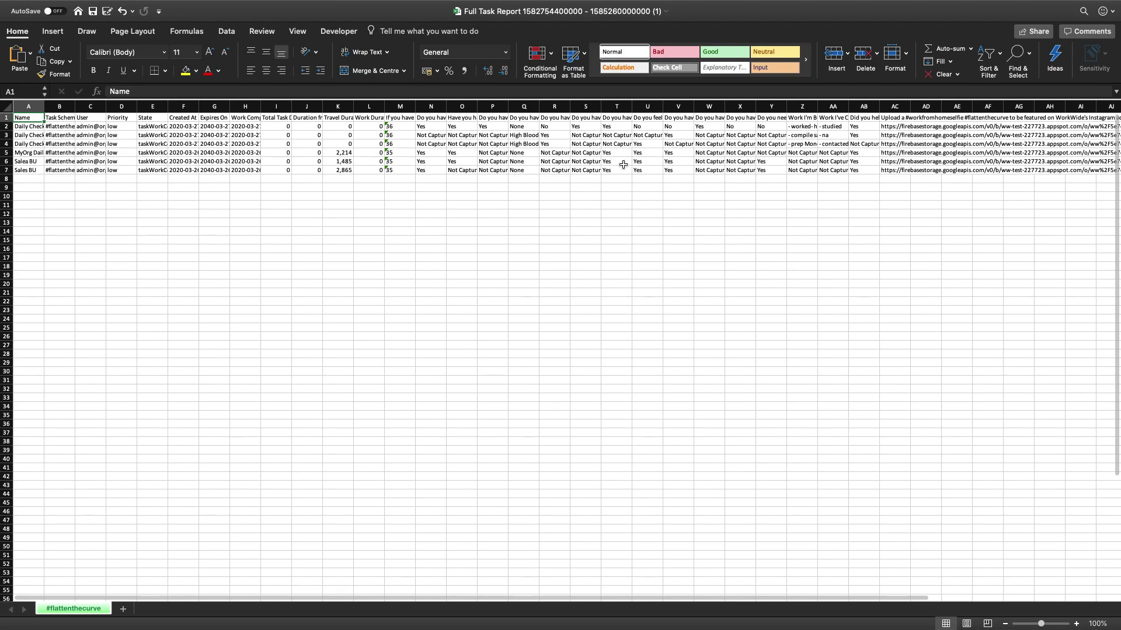
key(ctrl+Left)
key(ctrl+Left)
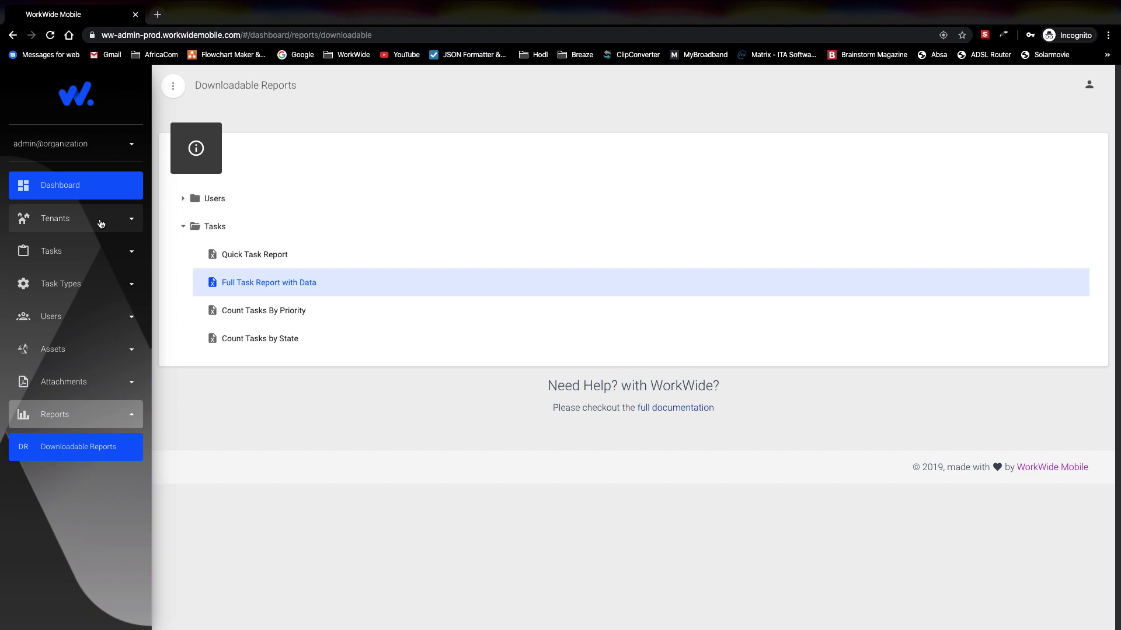
mouse_move(812, 7)
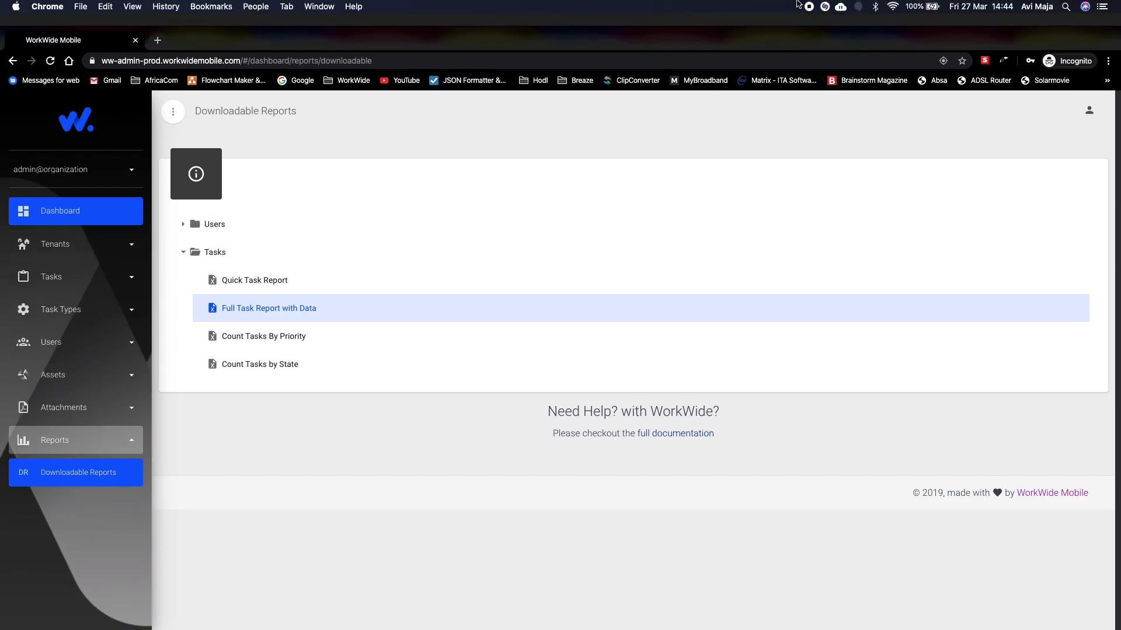